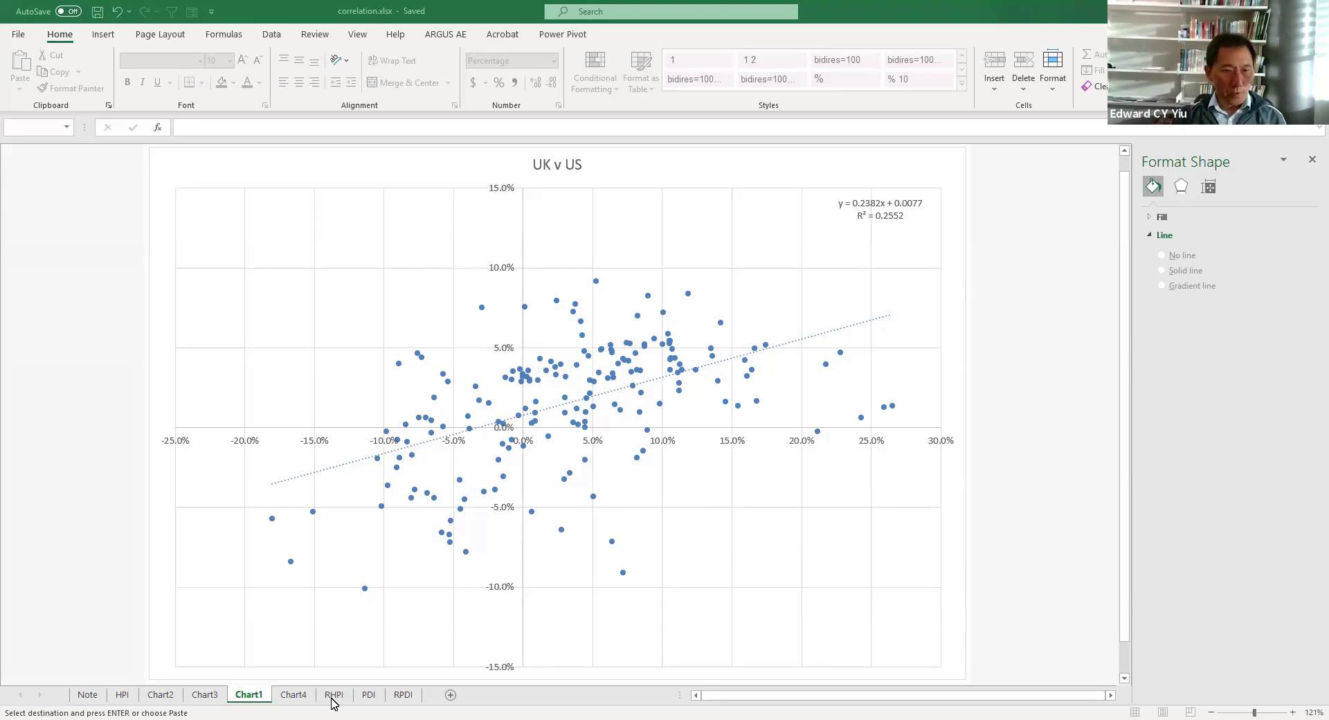
# Step: Look over the Note sheet, then examine the RHPI sheet's country headings and its quarterly index rows down to 2020:Q4
pyautogui.click(87, 694)
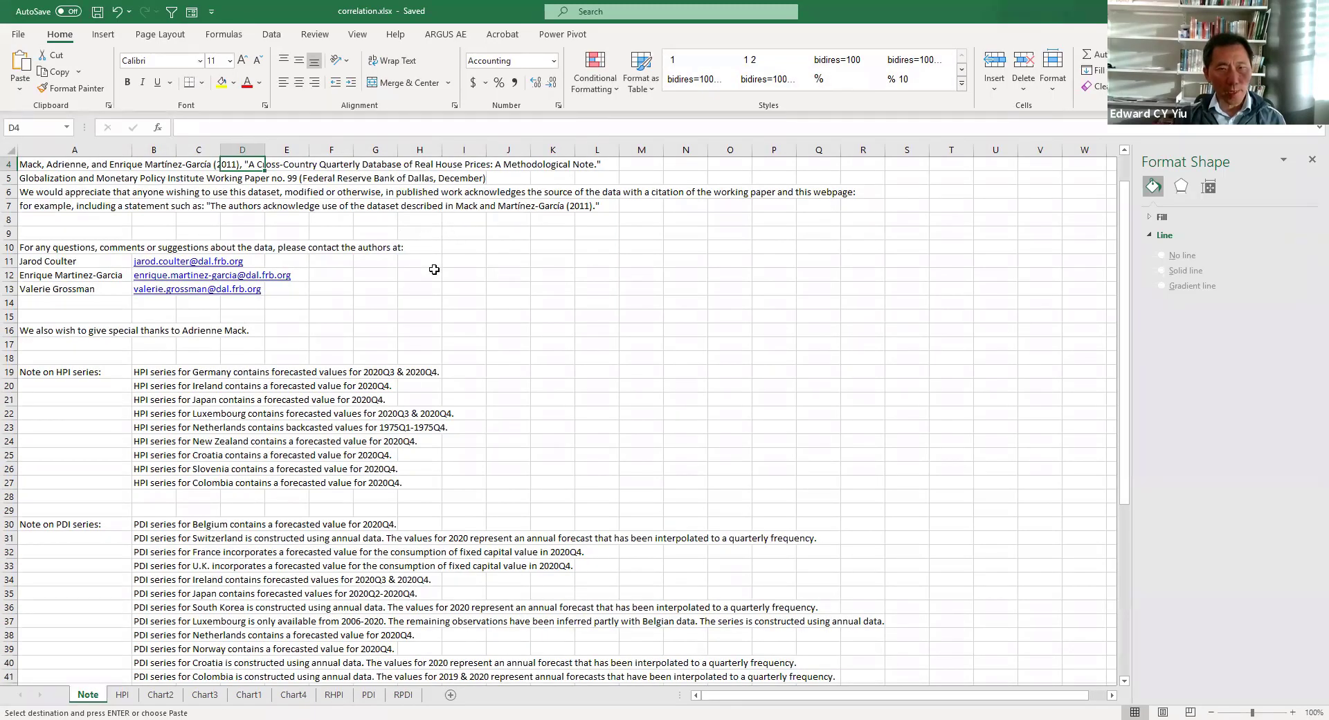
pyautogui.click(334, 695)
pyautogui.moveTo(83, 164); pyautogui.dragTo(1015, 164)
pyautogui.scroll(20, 81, 242)
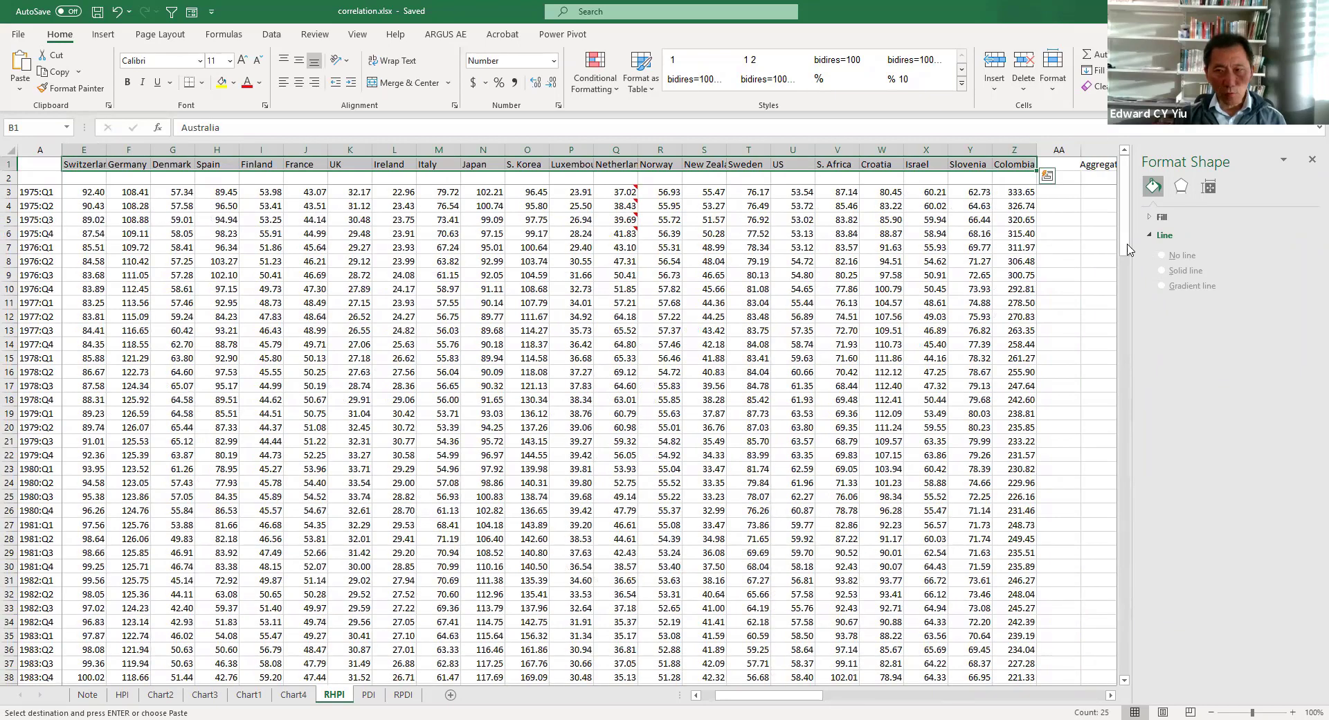
pyautogui.scroll(-20, 120, 658)
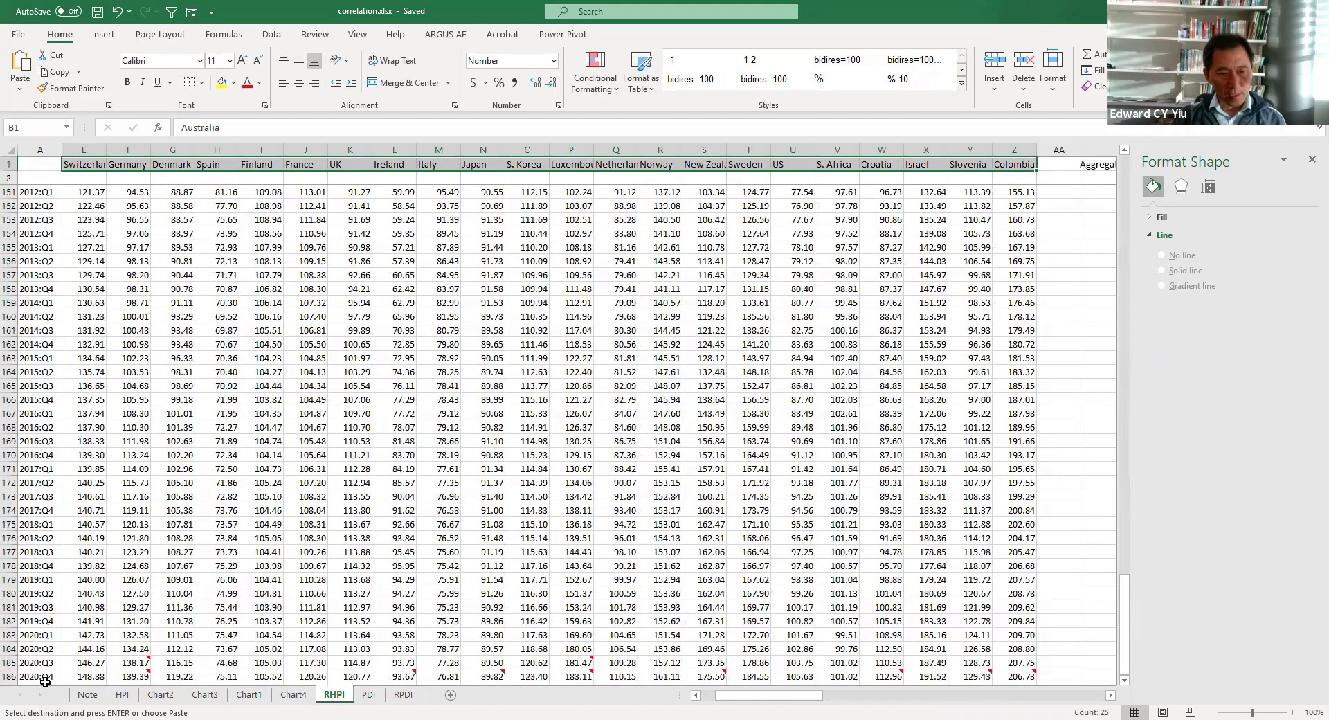
pyautogui.click(571, 413)
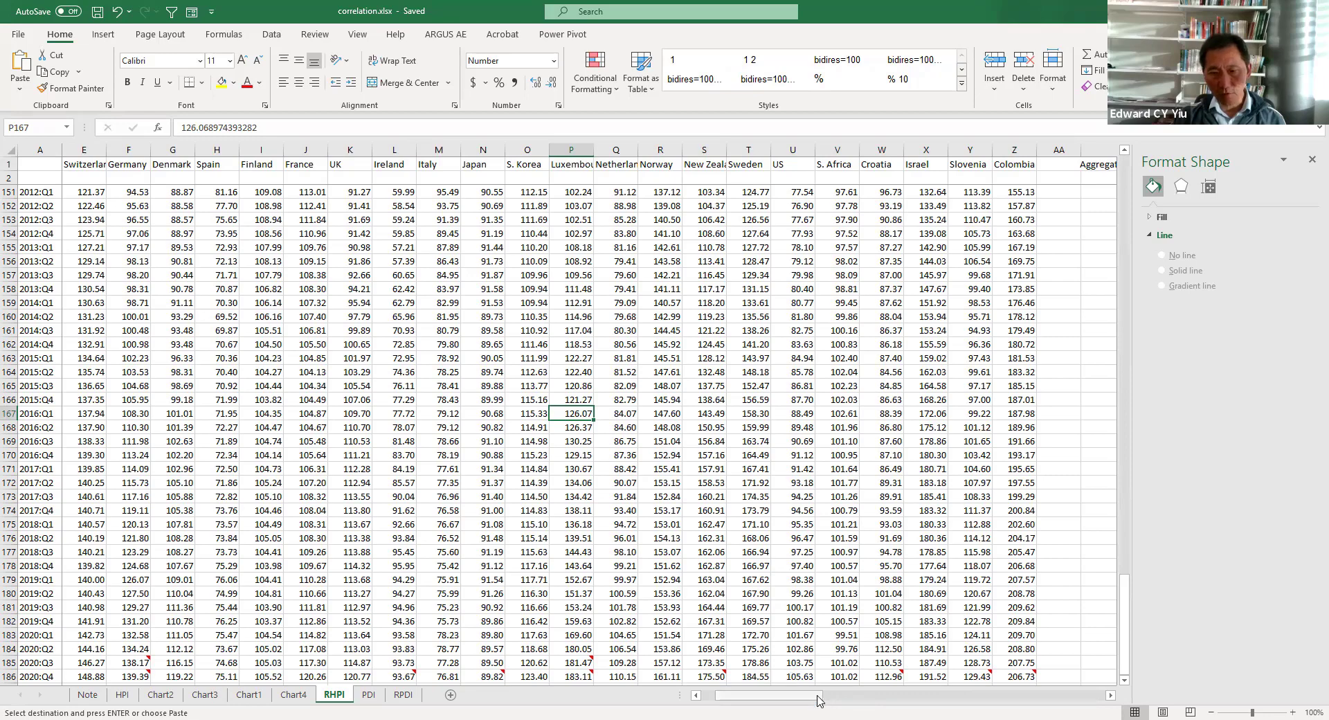
# Step: Examine the percentage-change formulas for the countries from column AE onward in the RHPI sheet, from the latest to the earliest quarters
pyautogui.moveTo(818, 701); pyautogui.dragTo(899, 701)
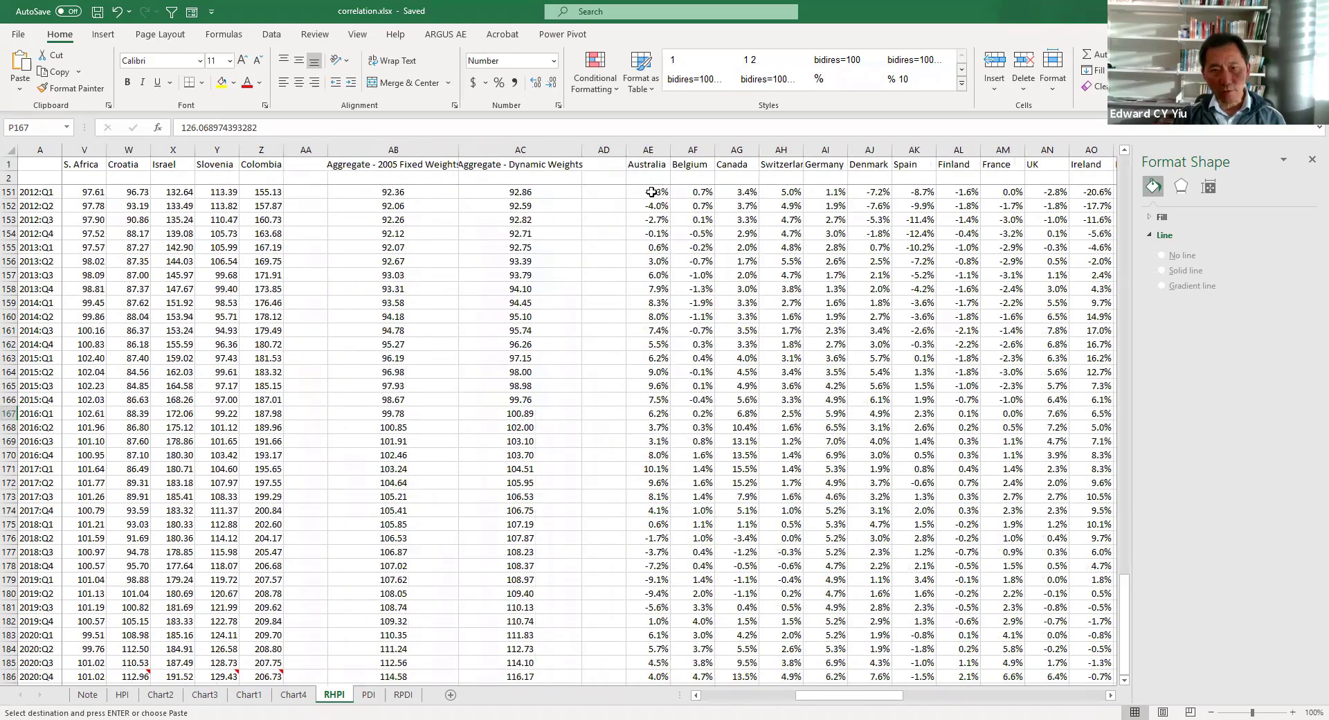
pyautogui.click(652, 191)
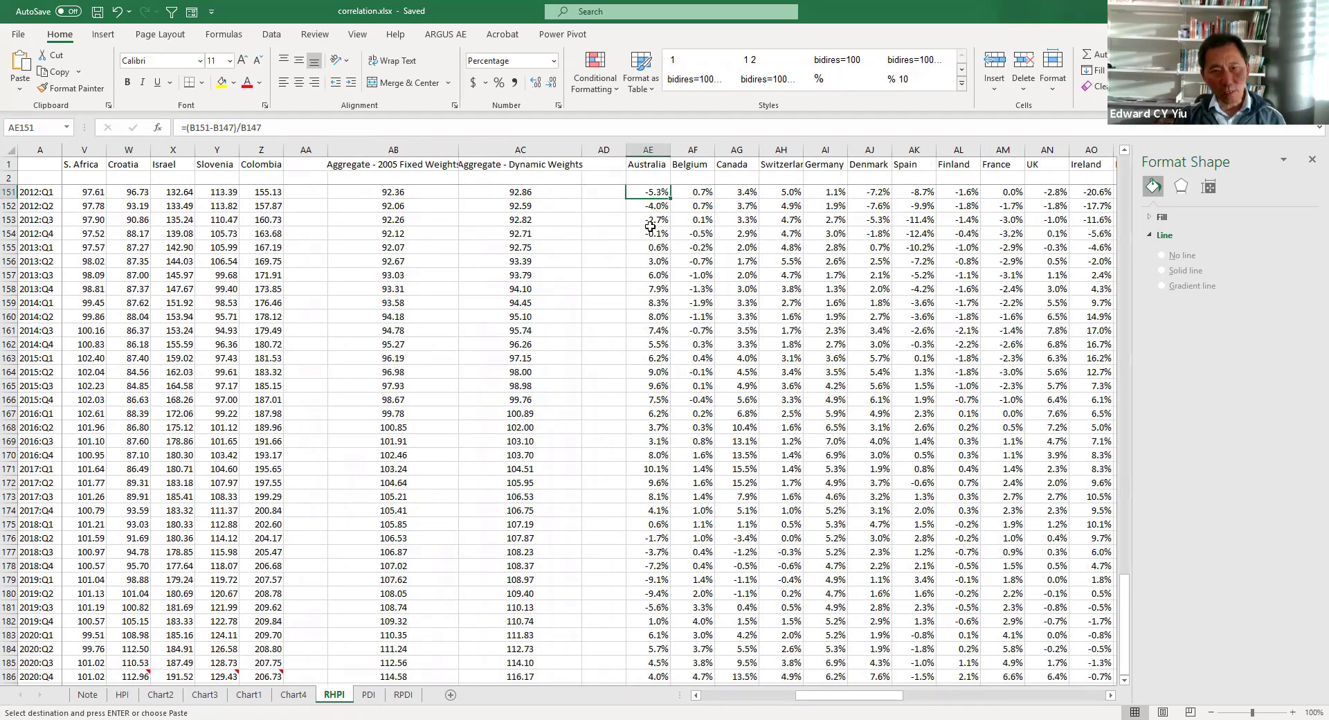
pyautogui.hotkey('ctrl', 'Down')
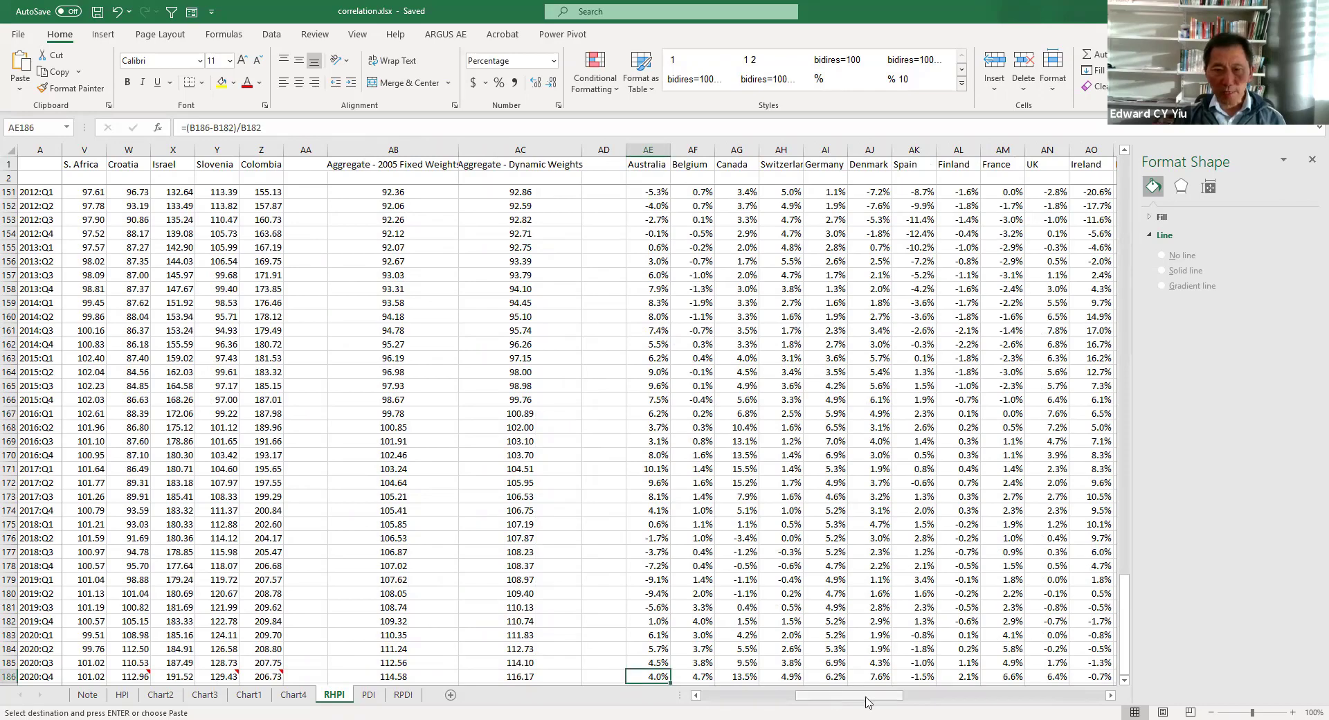
pyautogui.hscroll(3, 665, 691)
pyautogui.moveTo(262, 676); pyautogui.dragTo(1095, 234)
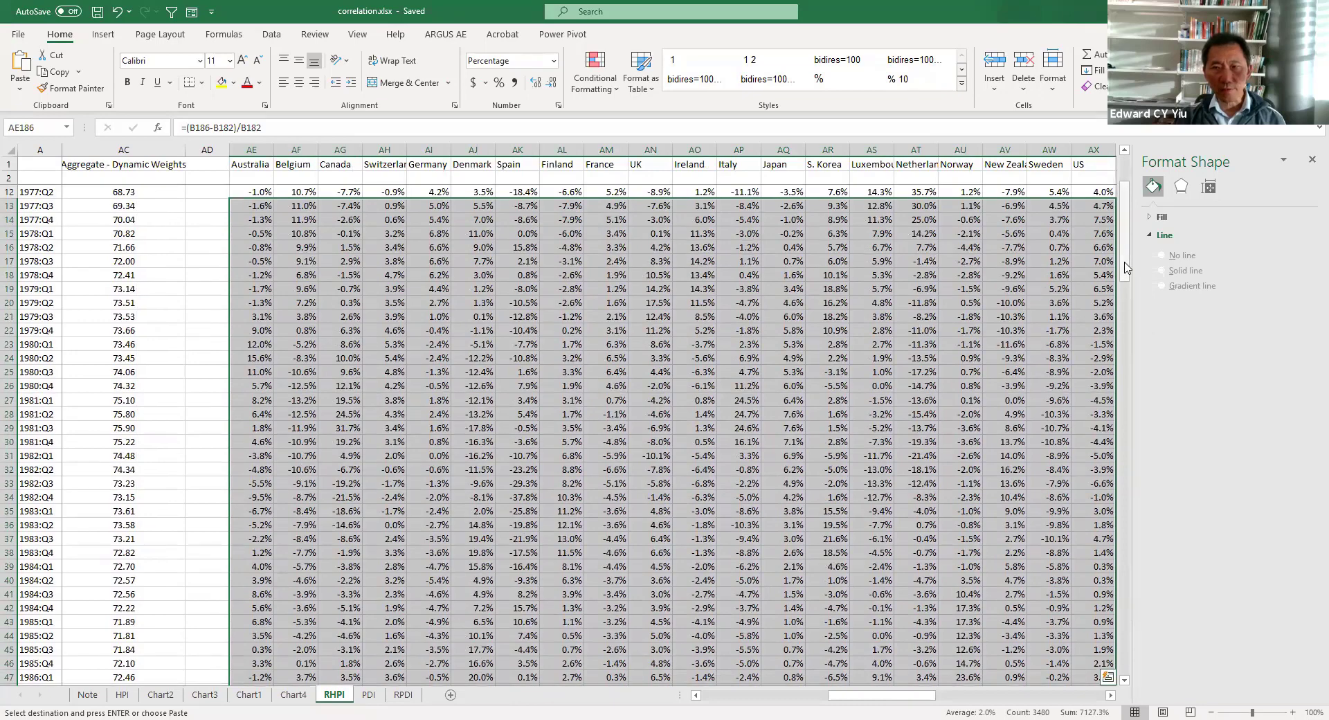
pyautogui.click(298, 262)
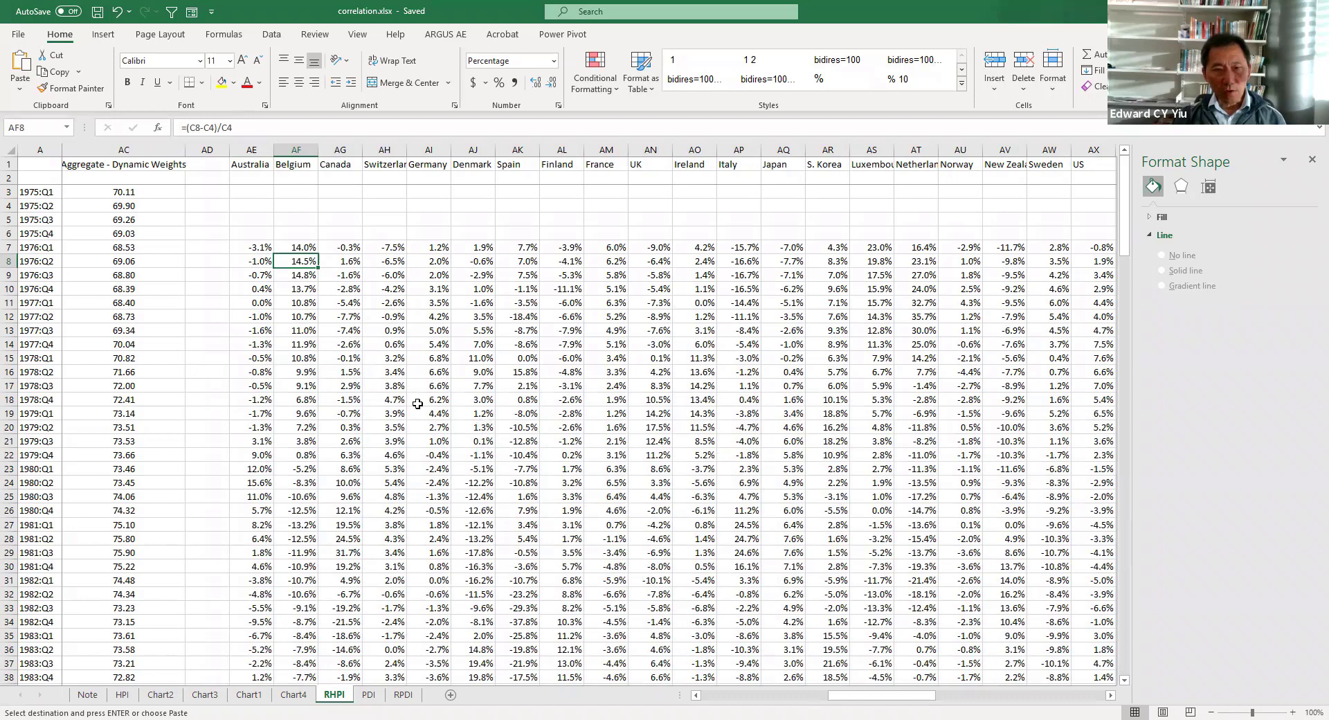
# Step: Insert a scatter chart of the Australia and Belgium percentage changes in AE7:AF186
pyautogui.click(261, 248)
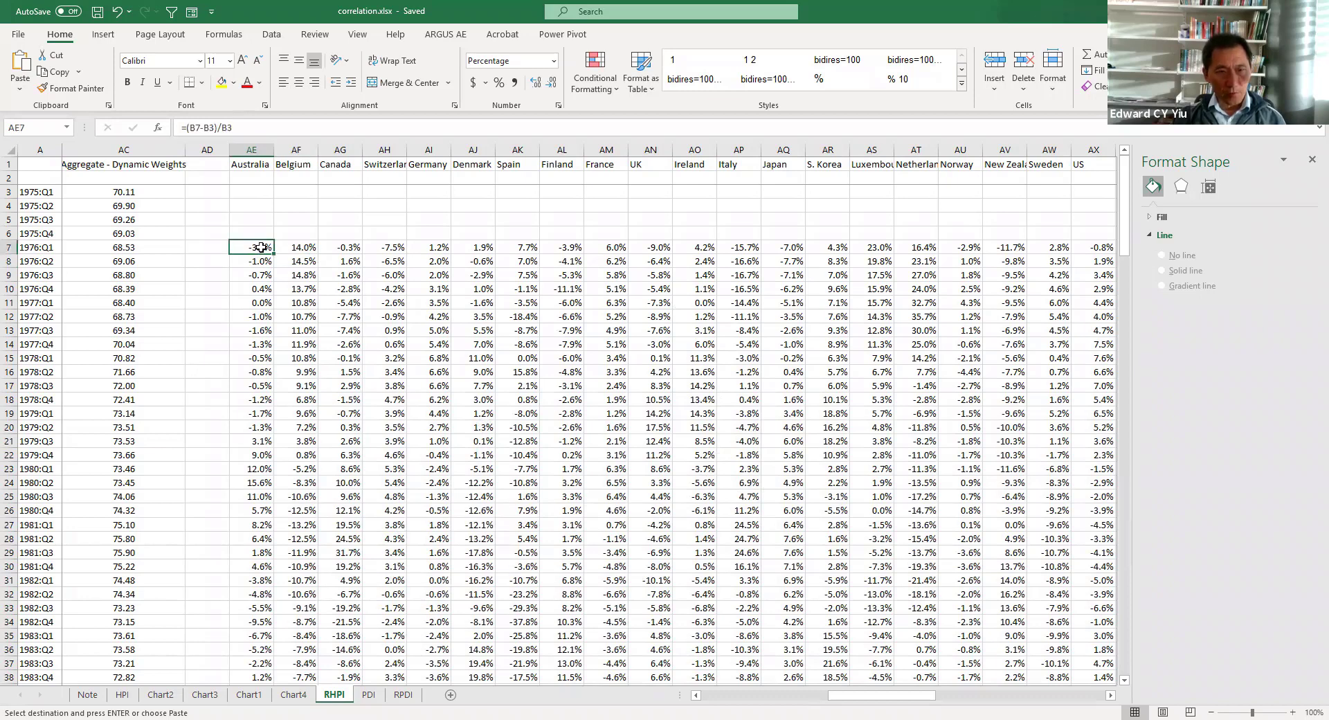
pyautogui.keyDown('shift'); pyautogui.click(304, 246); pyautogui.keyUp('shift')
pyautogui.moveTo(309, 250); pyautogui.dragTo(309, 649)
pyautogui.click(104, 35)
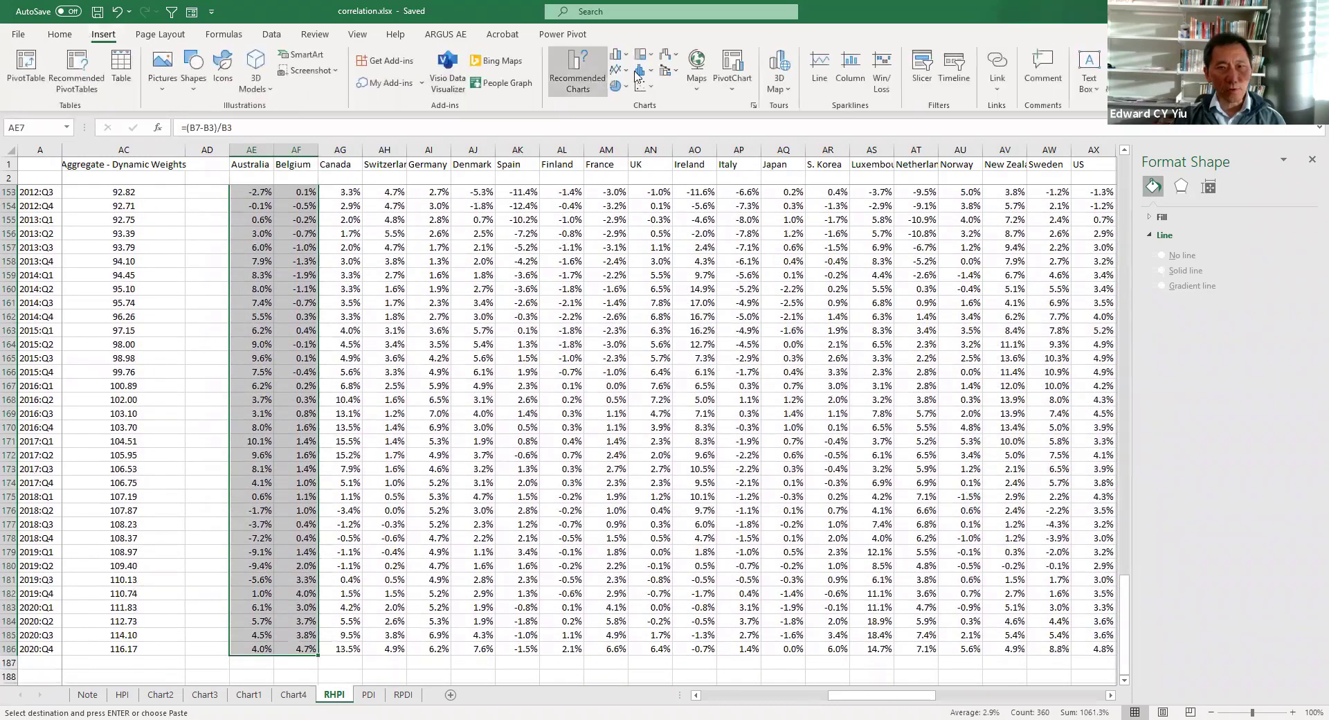
pyautogui.click(644, 86)
pyautogui.click(627, 128)
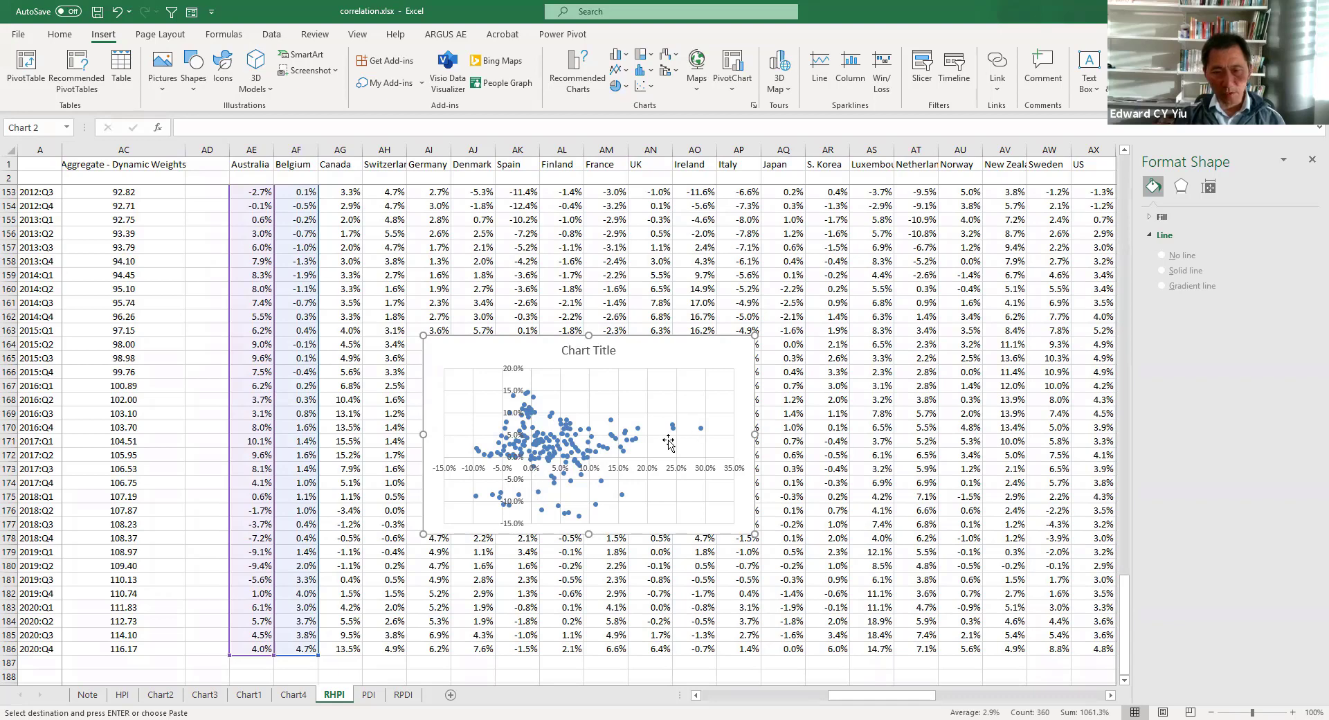
# Step: Add a linear trendline to the scatter series, display its equation and R-squared value, and place the label in clear space above the points
pyautogui.click(554, 448)
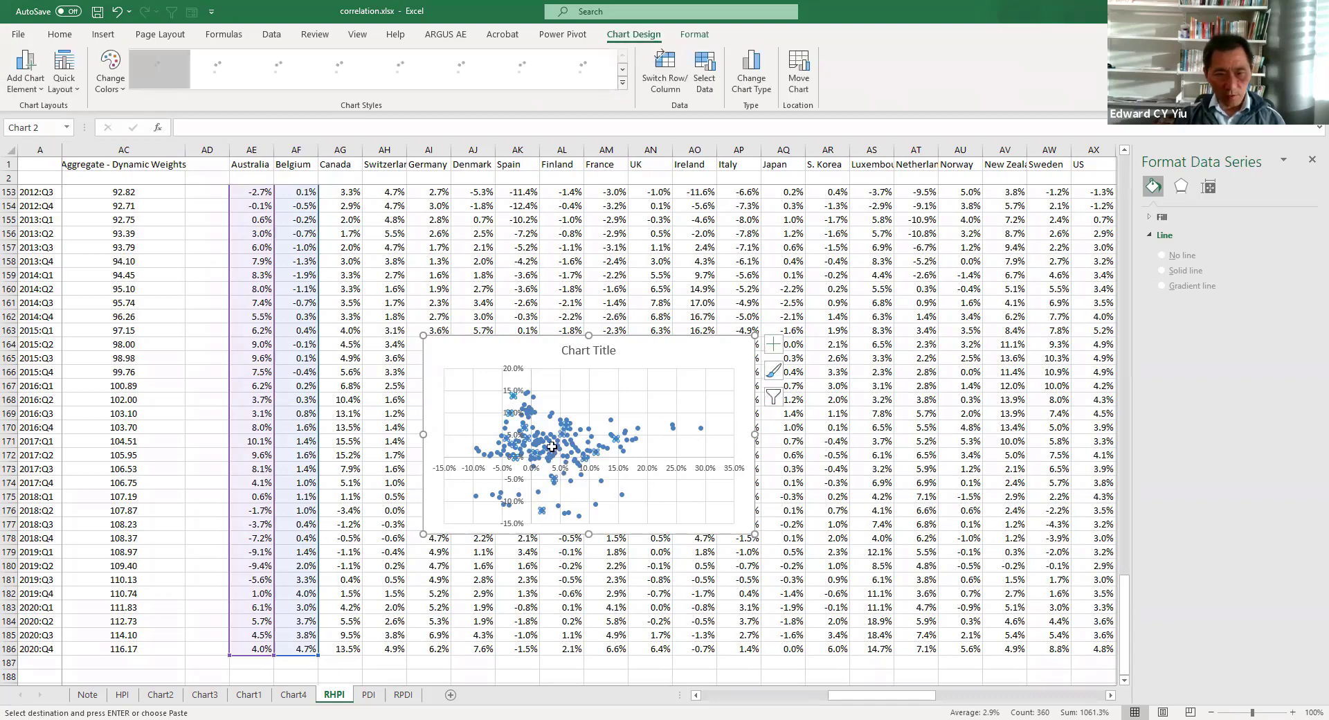
pyautogui.rightClick(554, 447)
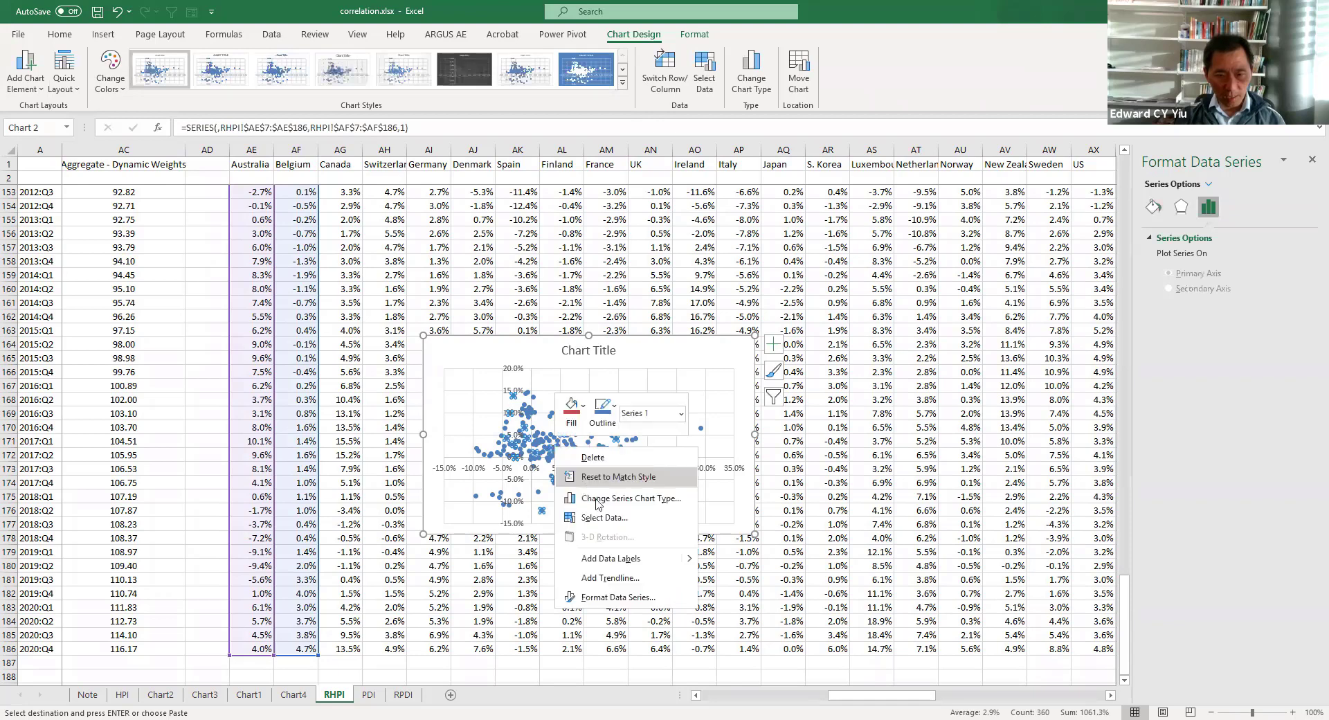
pyautogui.click(629, 579)
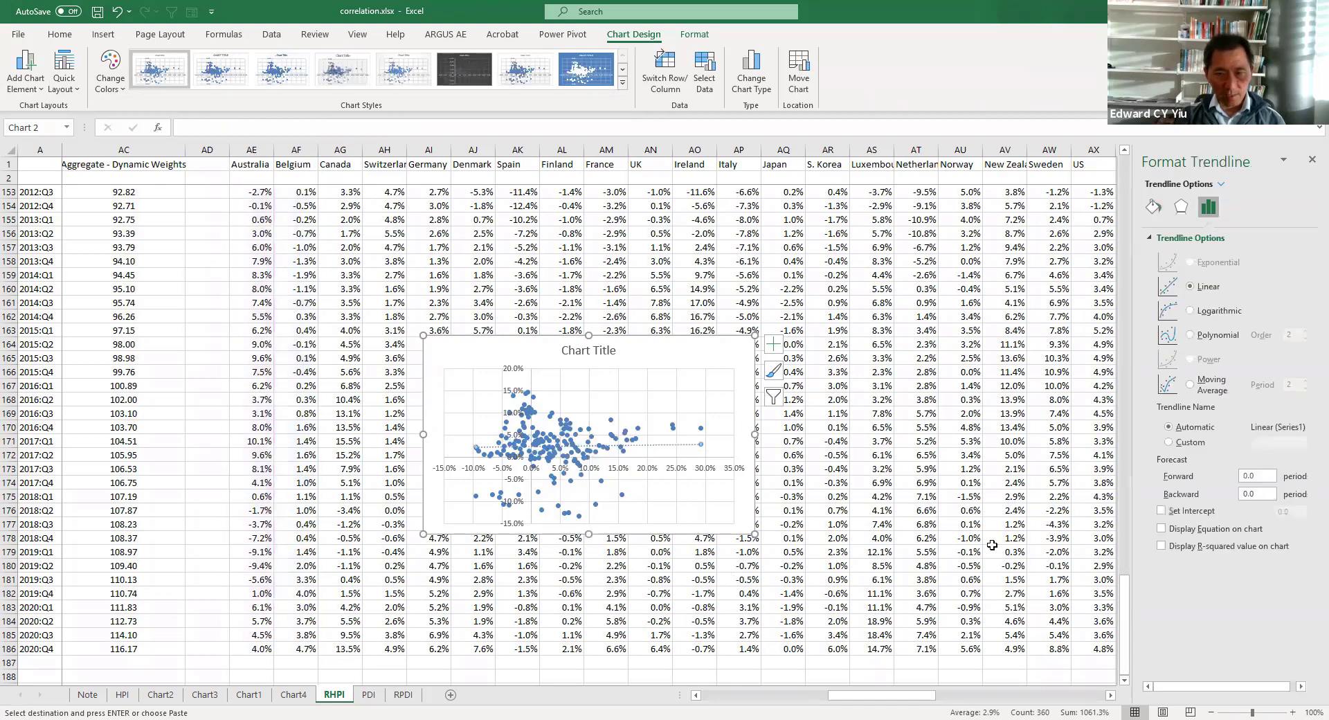
pyautogui.click(1162, 529)
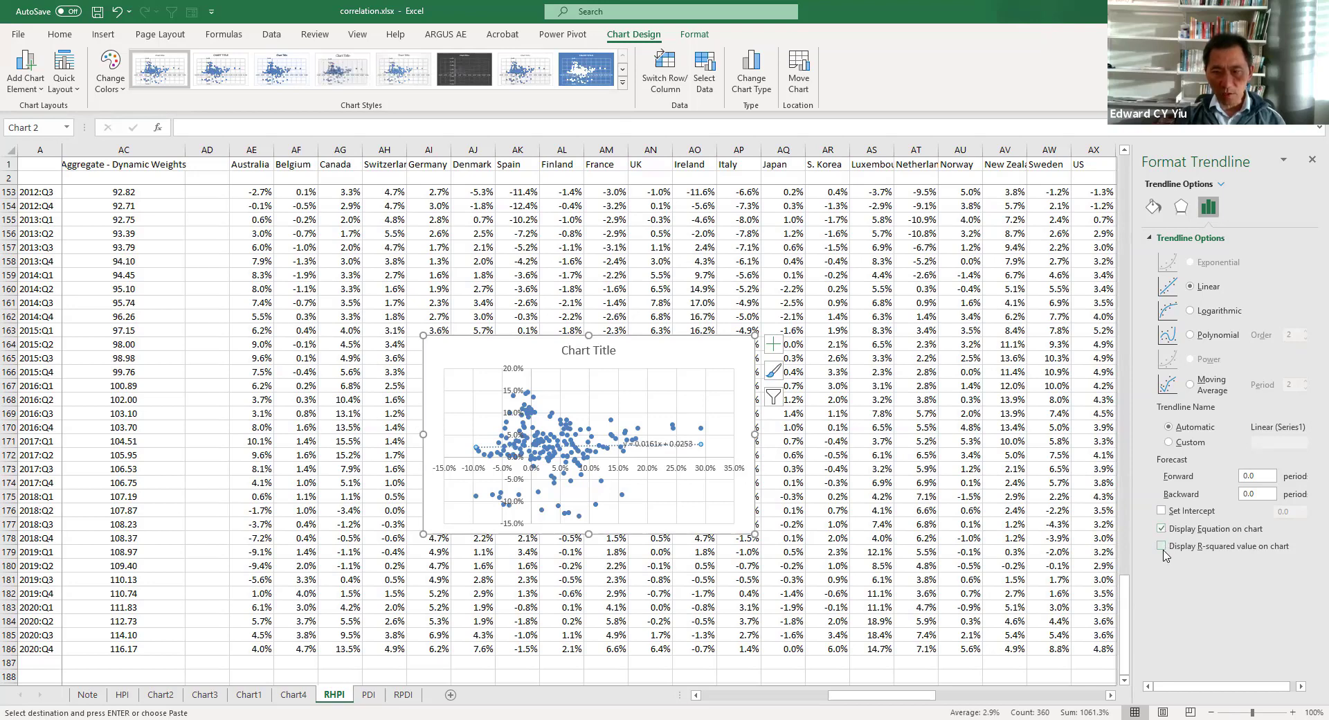
pyautogui.moveTo(658, 443); pyautogui.dragTo(690, 385)
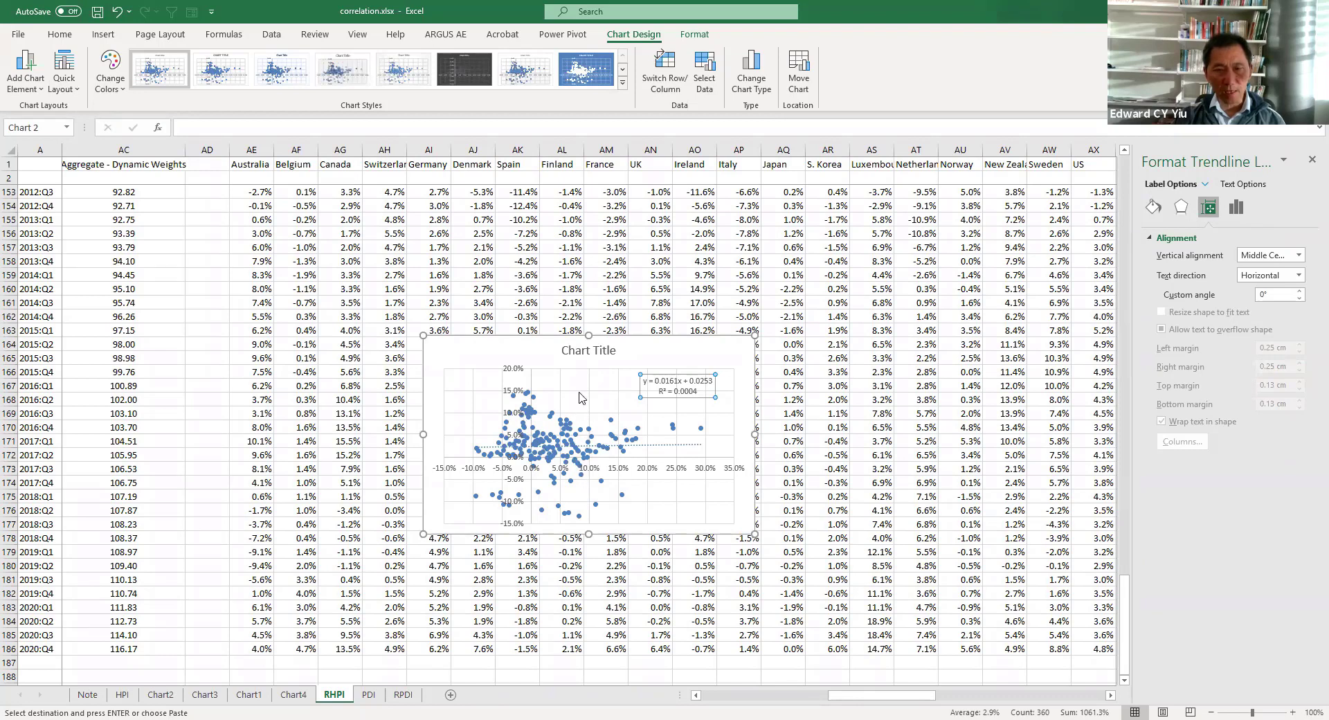
# Step: Title the scatter chart "Aus v Bel" and move it to a new chart sheet
pyautogui.click(565, 350)
pyautogui.write('Aus v Bel')
pyautogui.click(750, 494)
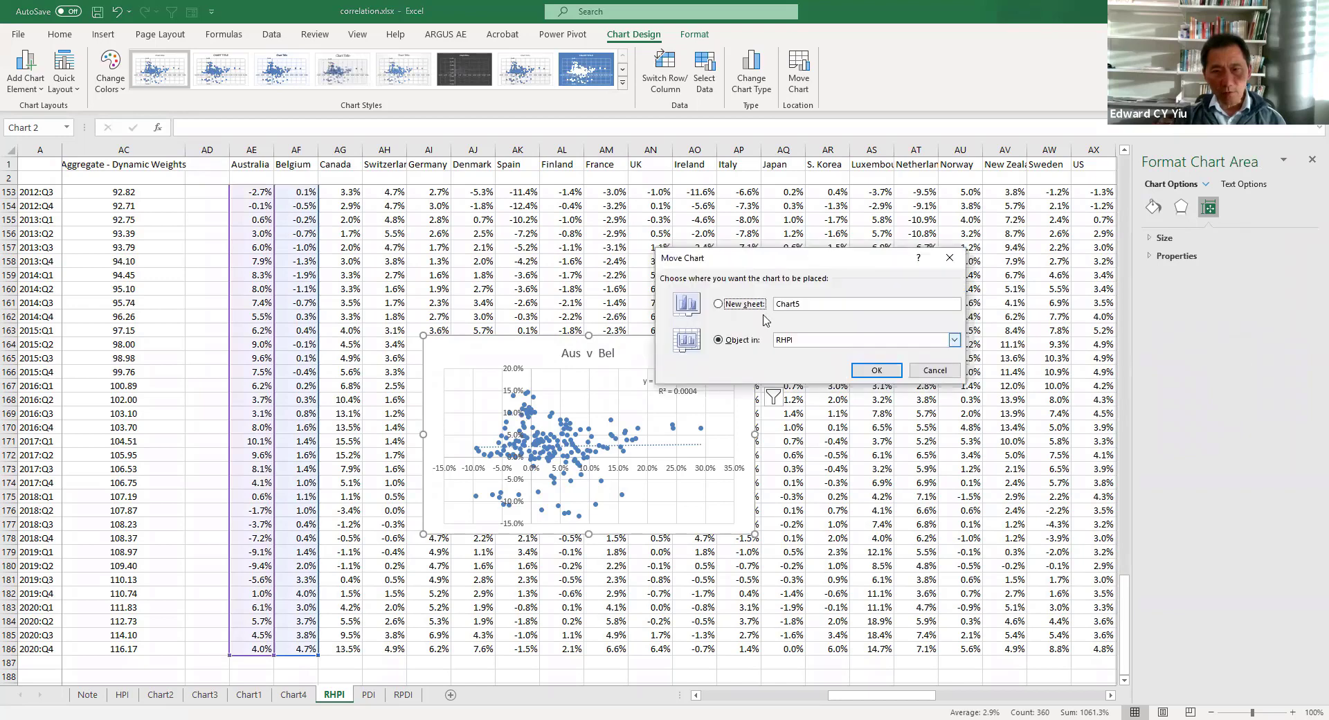
pyautogui.click(755, 307)
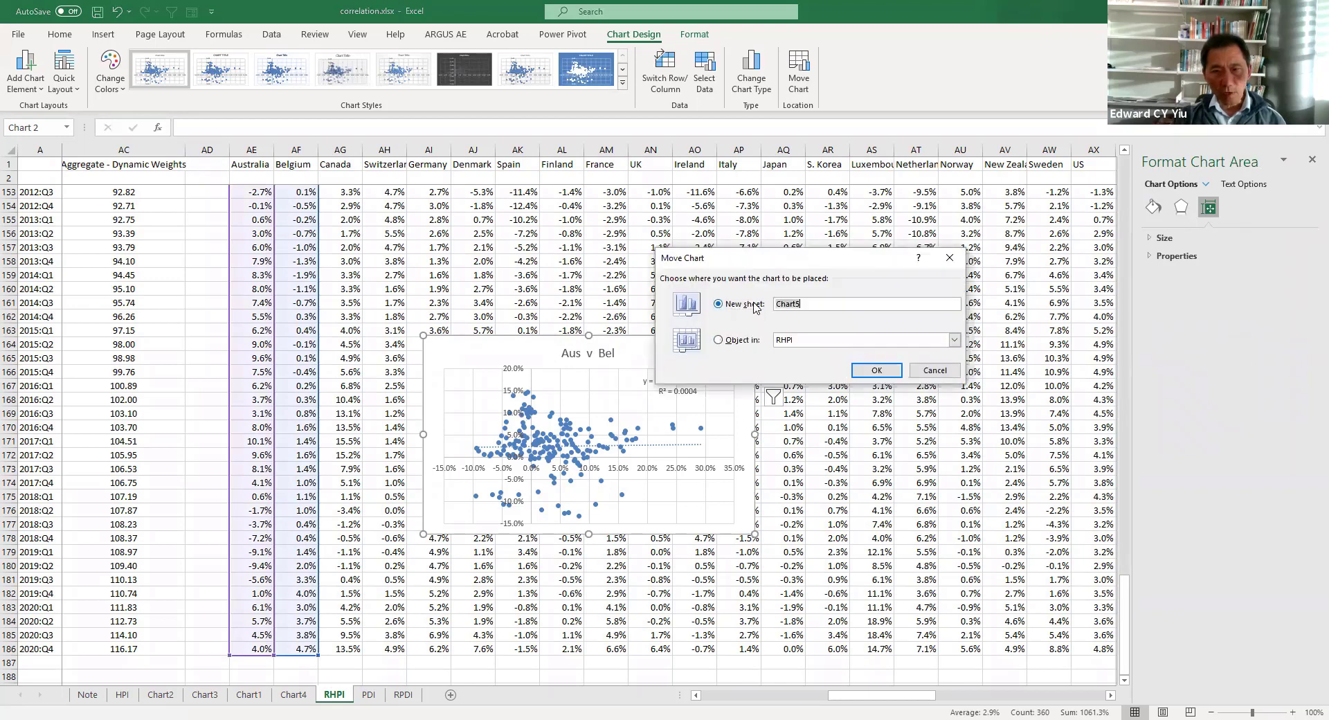
pyautogui.click(876, 369)
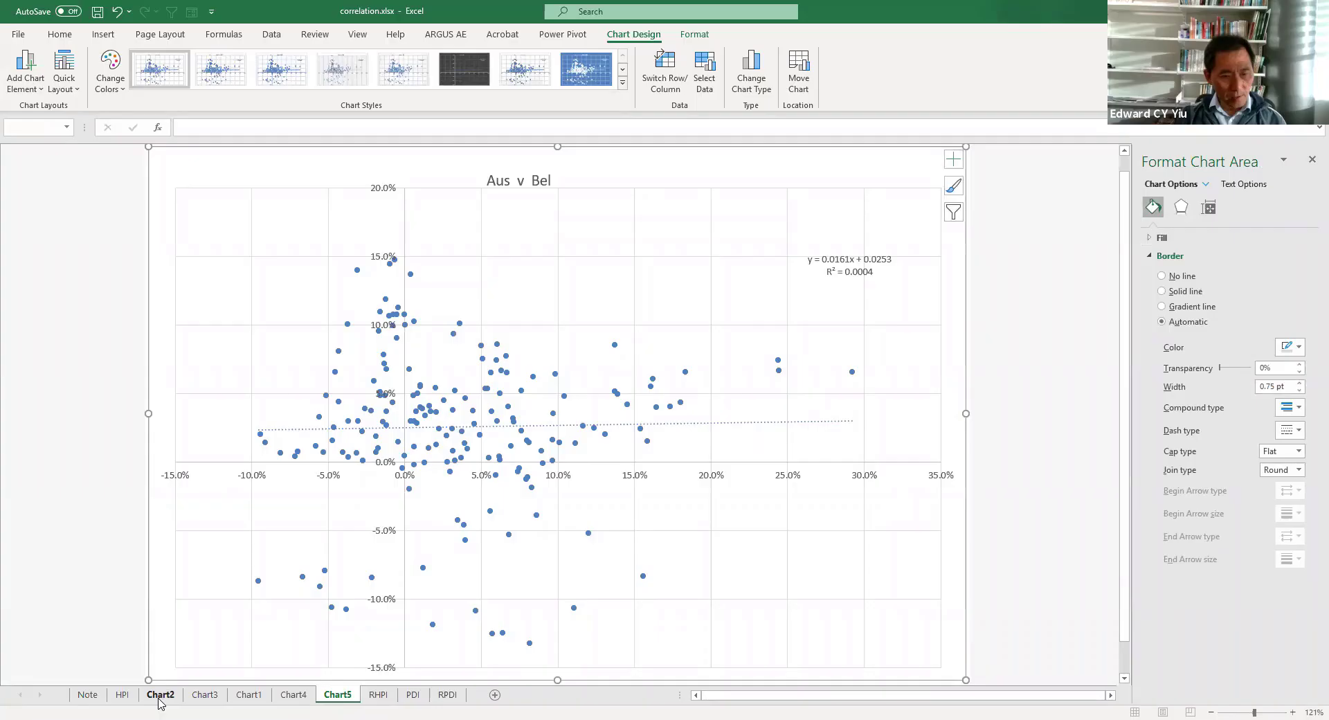
# Step: Compare the trendlines and R-squared values of the NZ v AU, S Korea v Japan, UK v US and Ireland v US charts
pyautogui.click(159, 700)
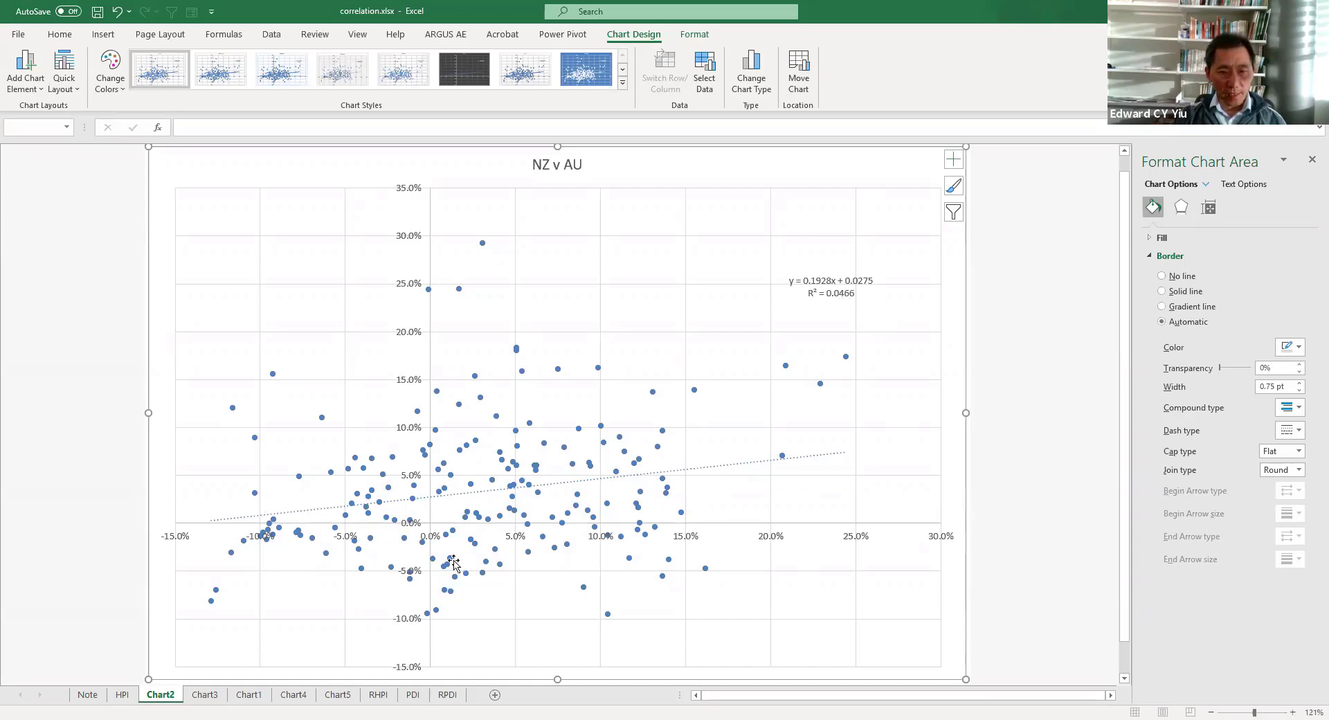
pyautogui.hotkey('ctrl', 'pagedown')
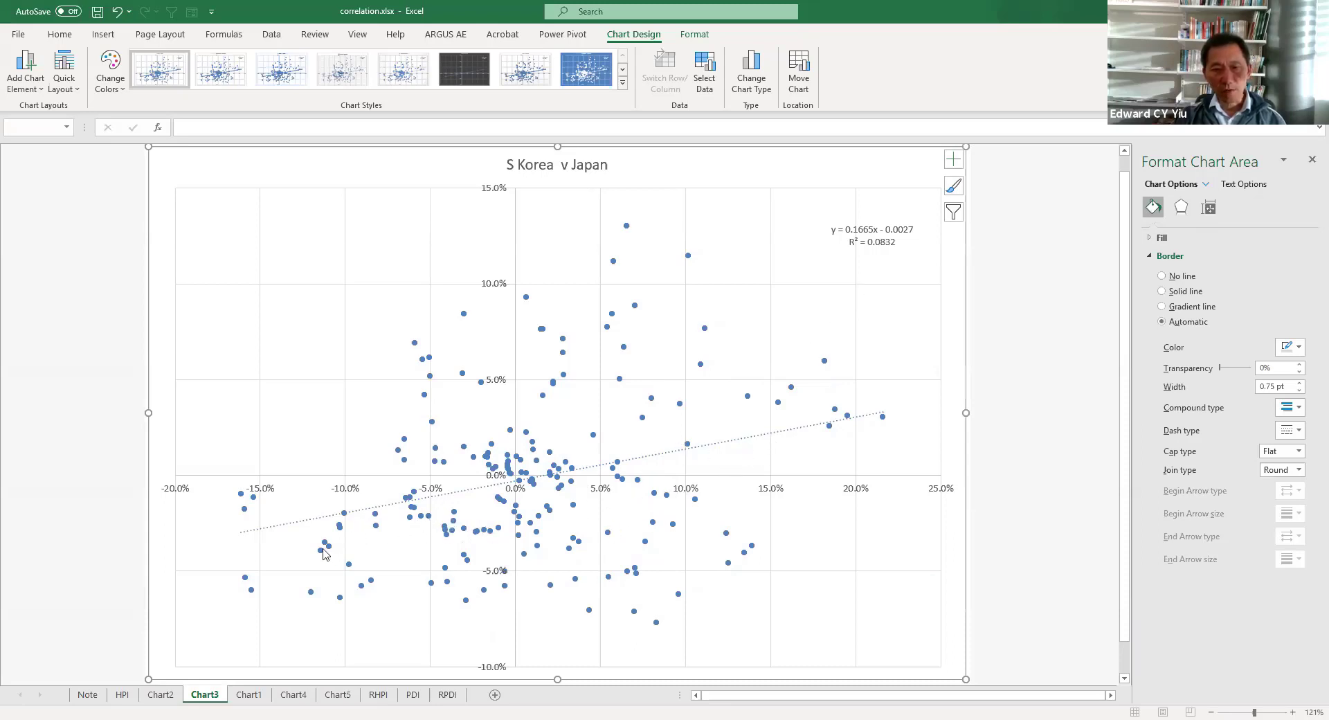
pyautogui.click(249, 696)
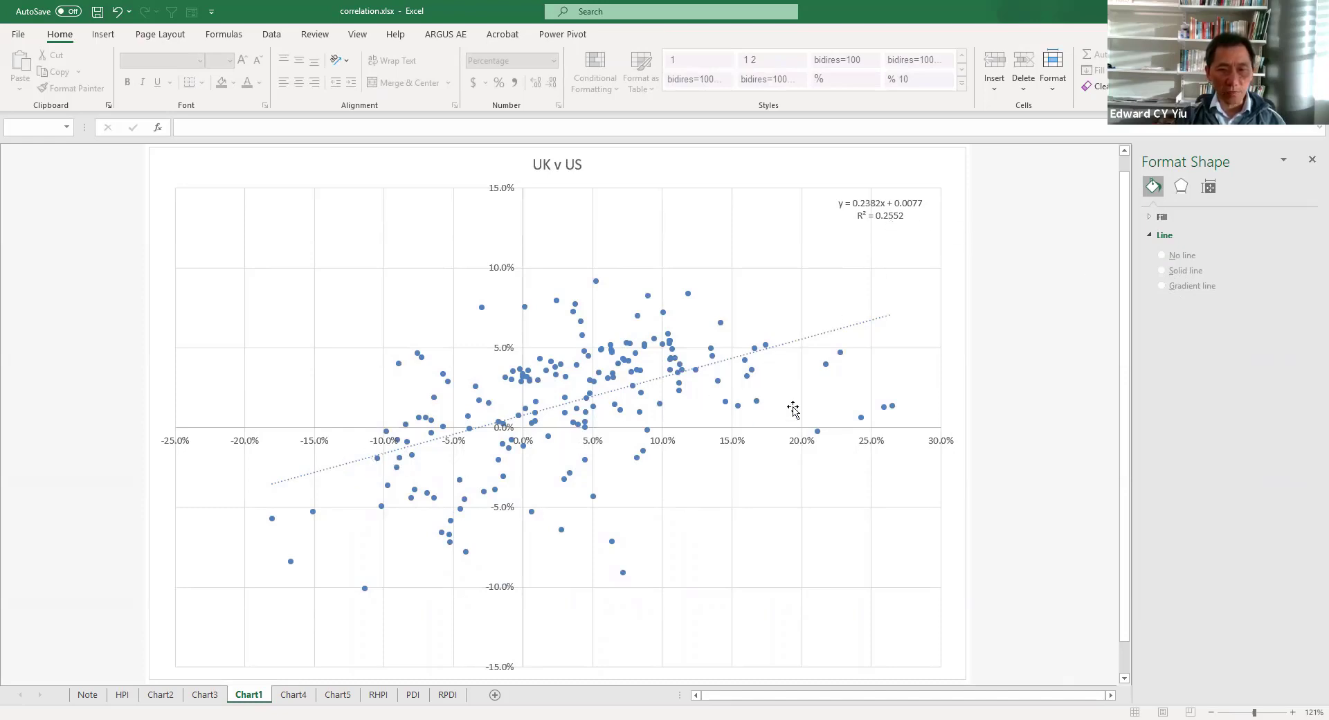
pyautogui.hotkey('ctrl', 'pagedown')
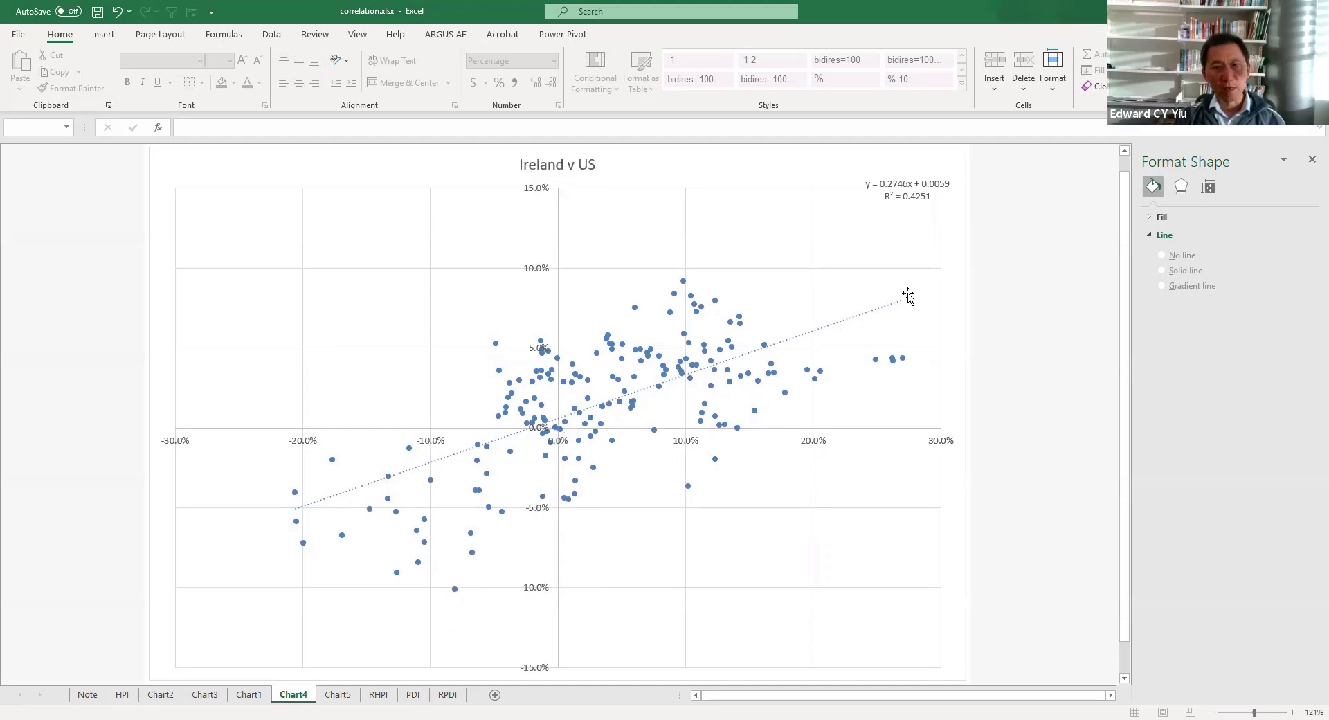
# Step: In cell AE187 of the RHPI sheet, calculate the Australia–Belgium correlation with =CORREL(AE7:AE186,AF7:AF186)
pyautogui.click(378, 695)
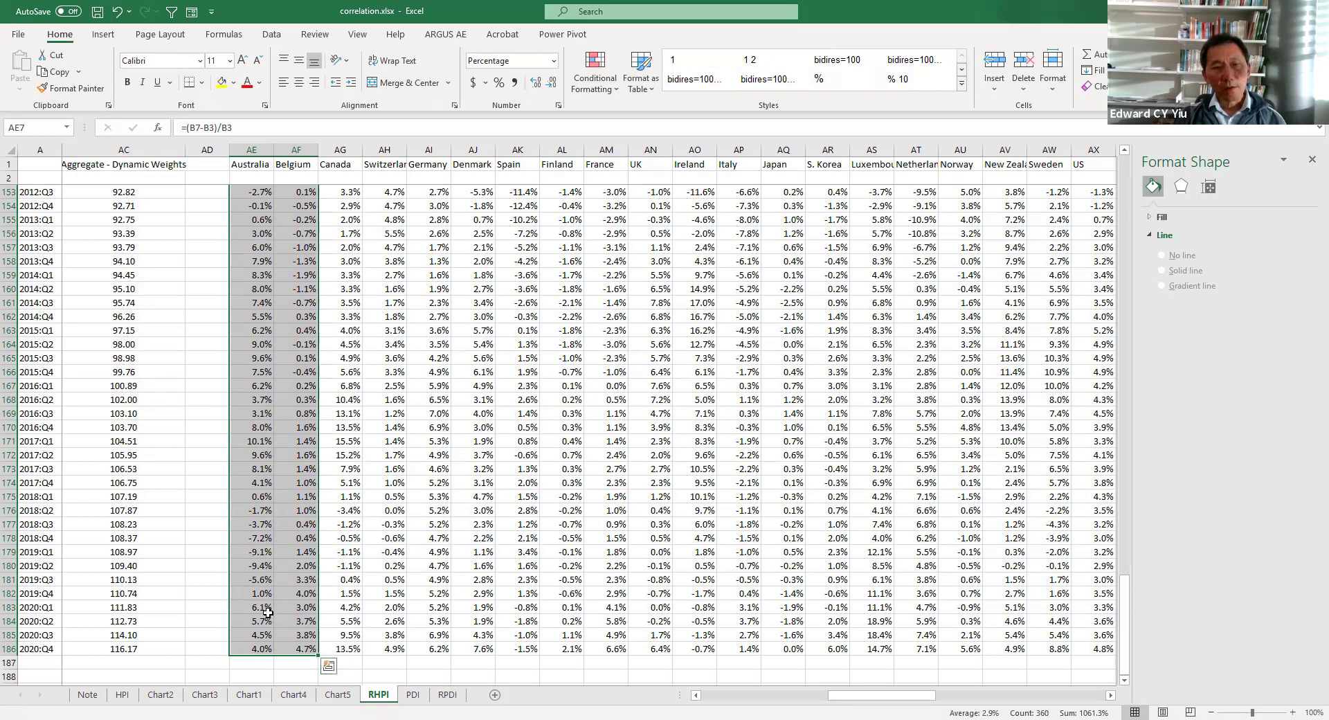
pyautogui.click(246, 666)
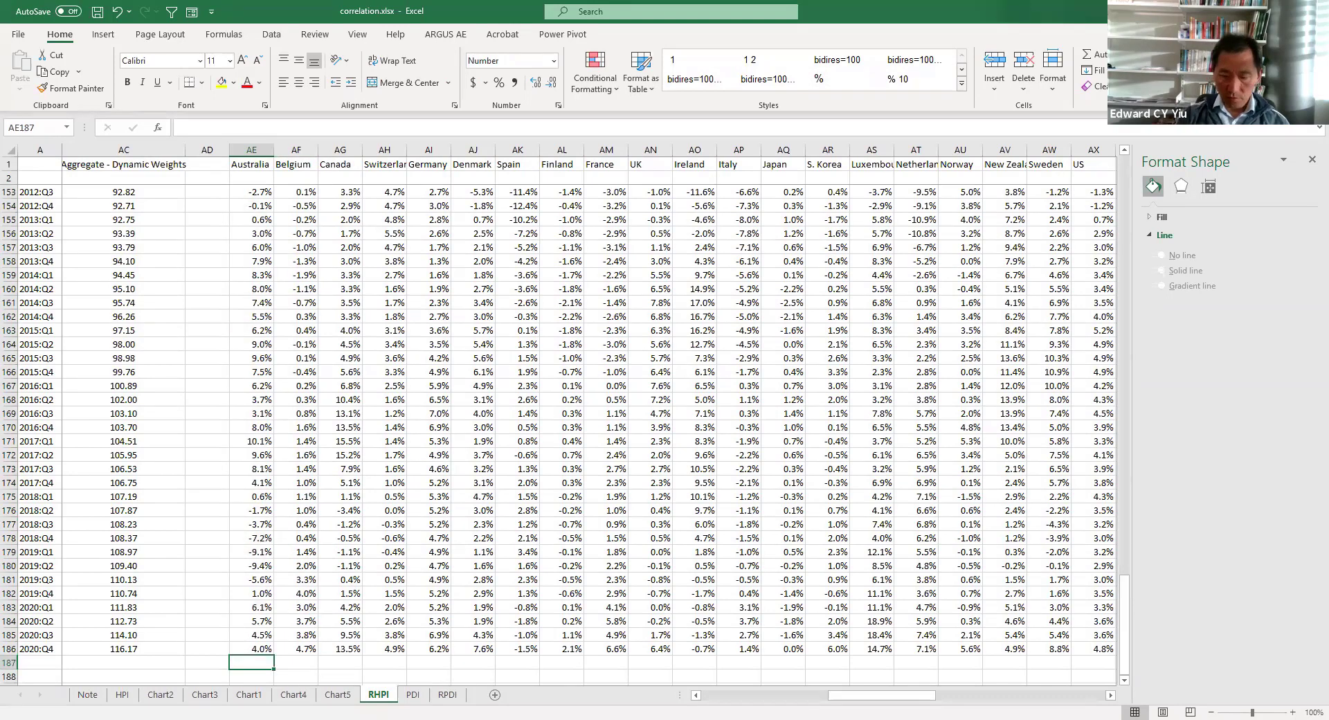
pyautogui.write('=')
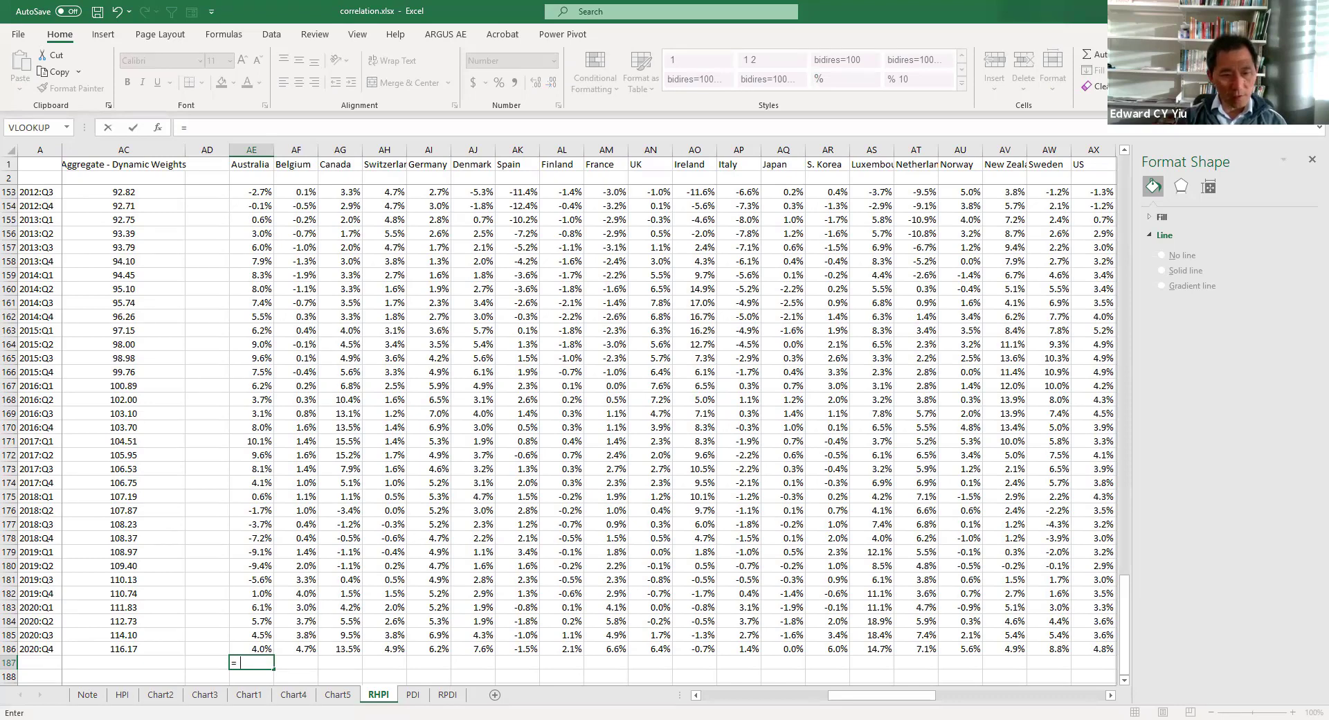
pyautogui.write('corre')
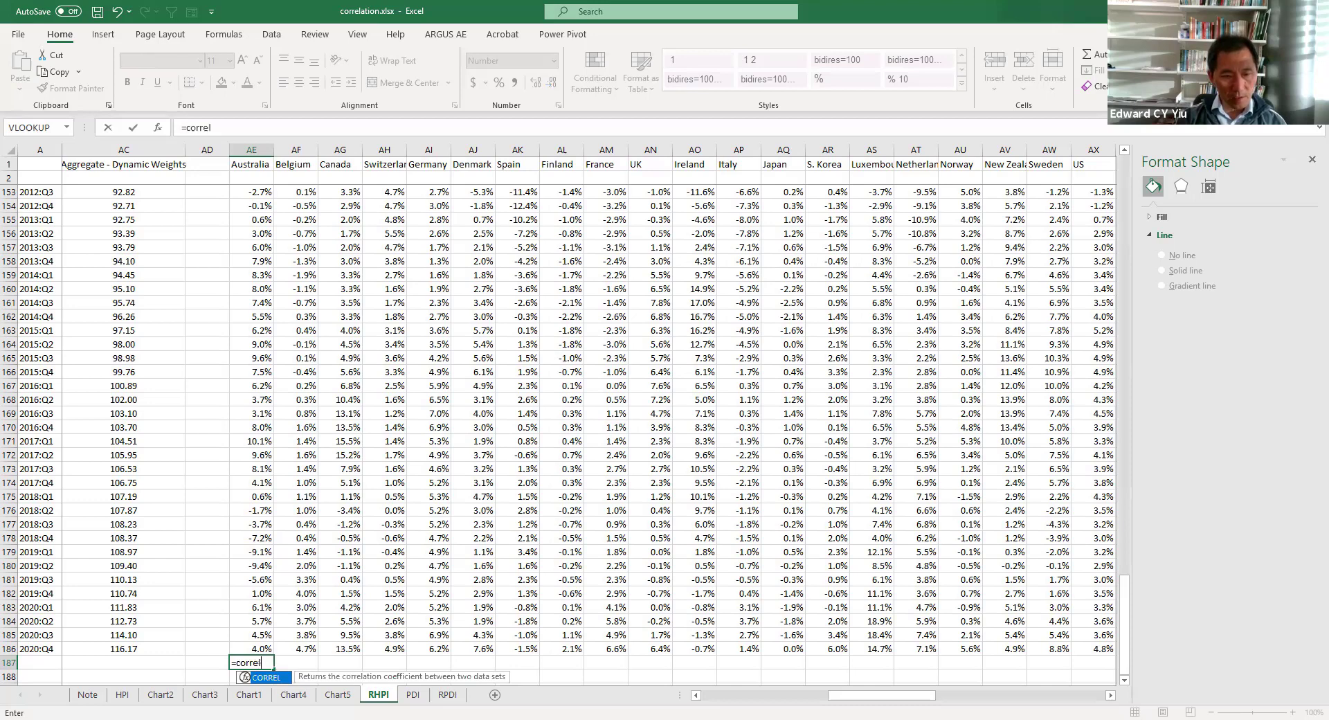
pyautogui.write('l')
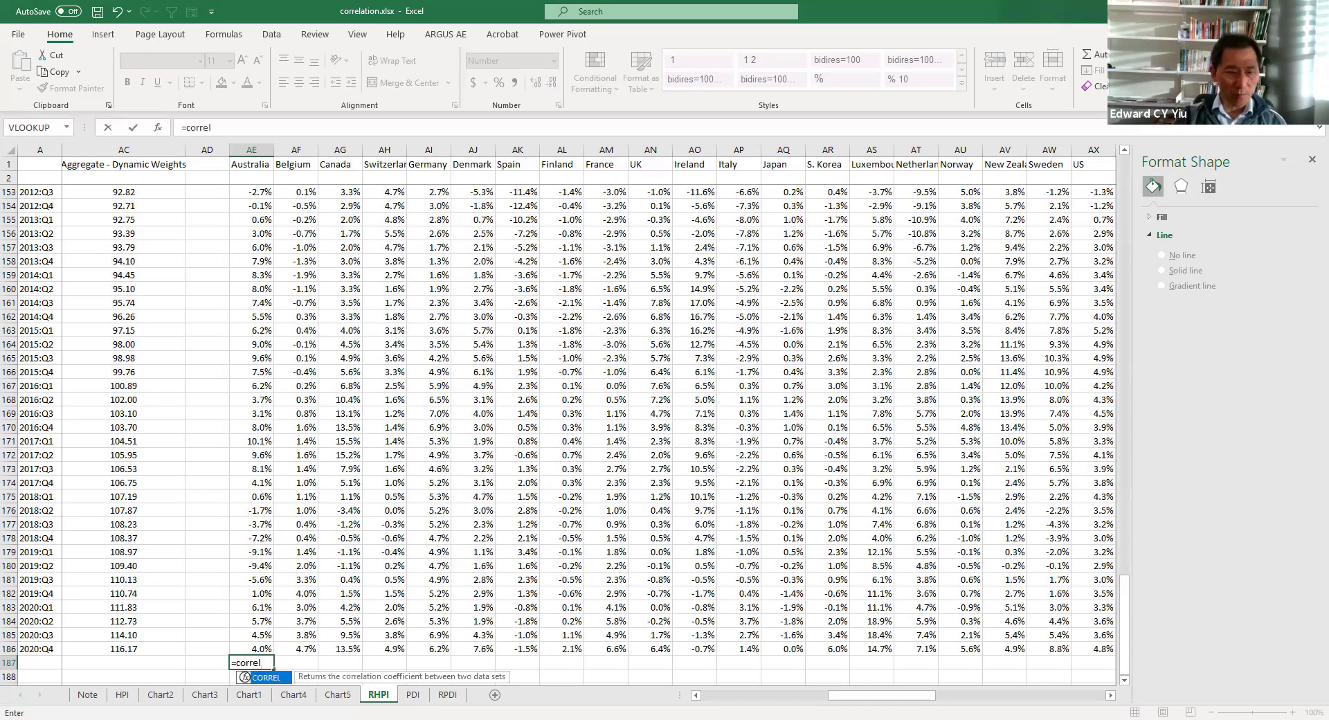
pyautogui.write('(')
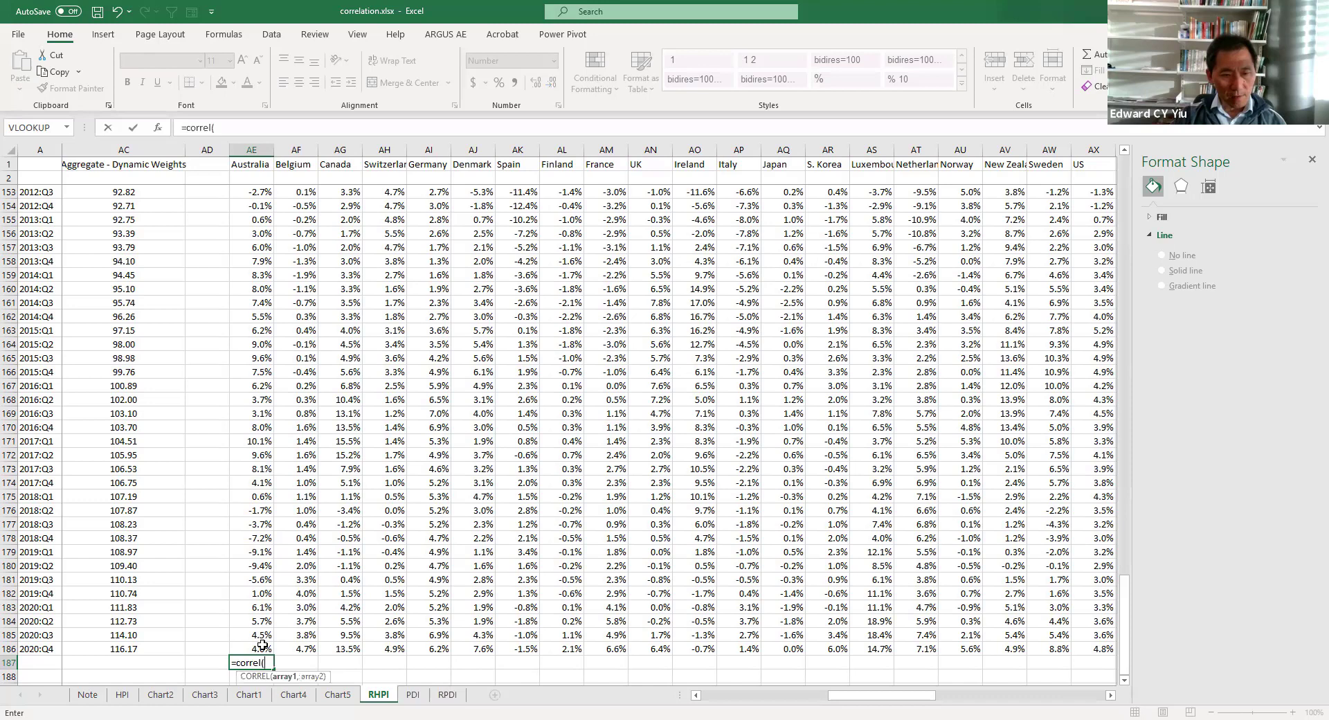
pyautogui.moveTo(263, 645); pyautogui.dragTo(261, 639)
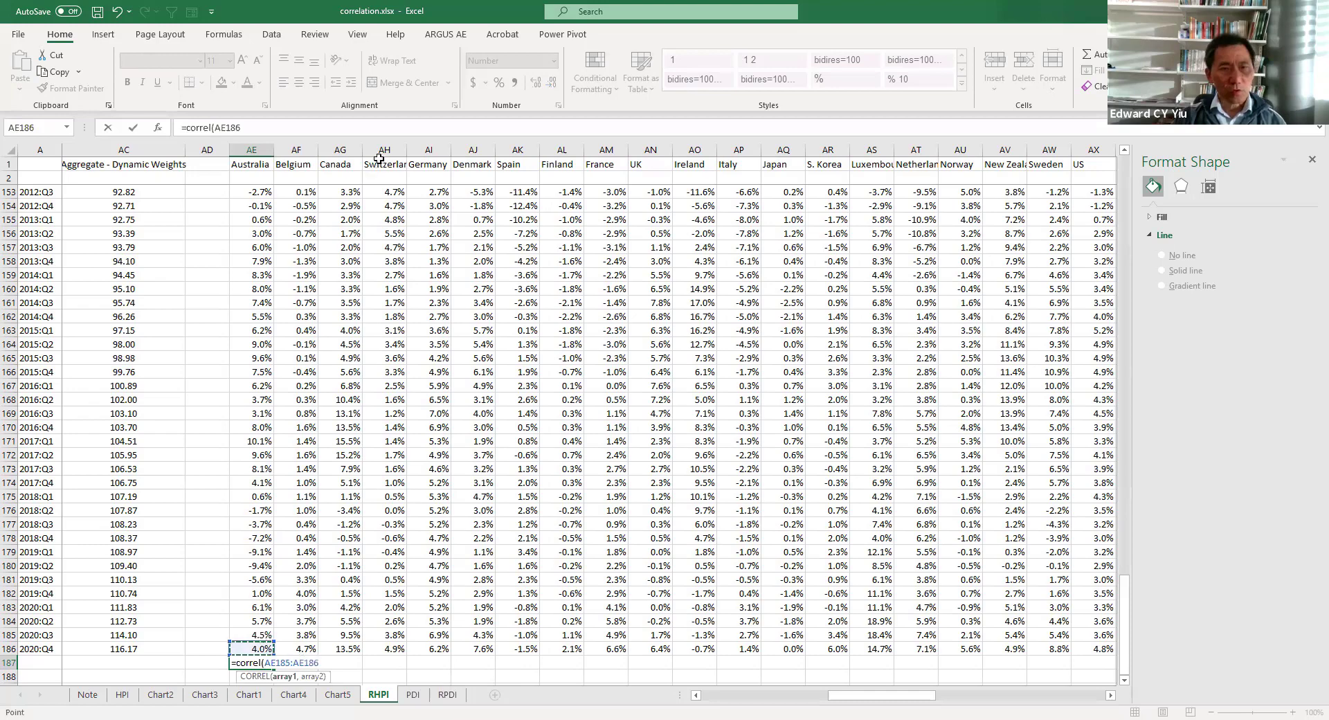
pyautogui.moveTo(379, 158); pyautogui.dragTo(370, 194)
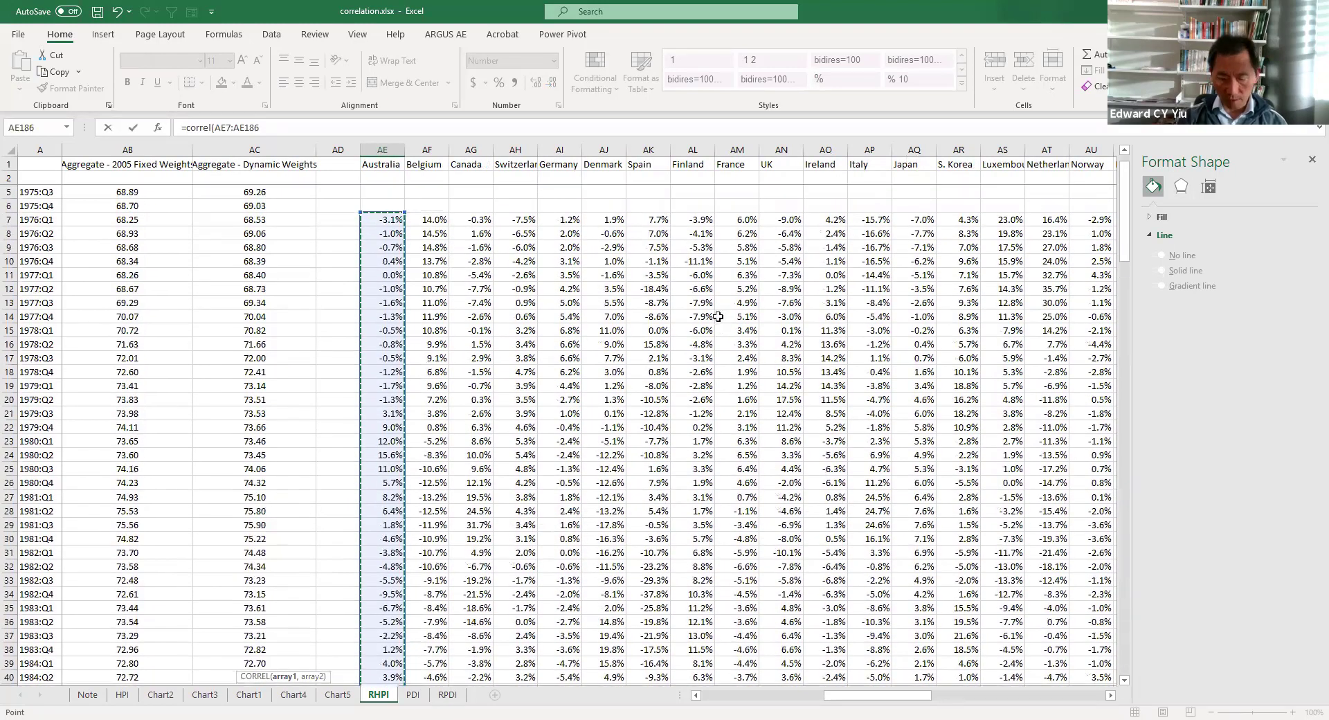
pyautogui.write(',')
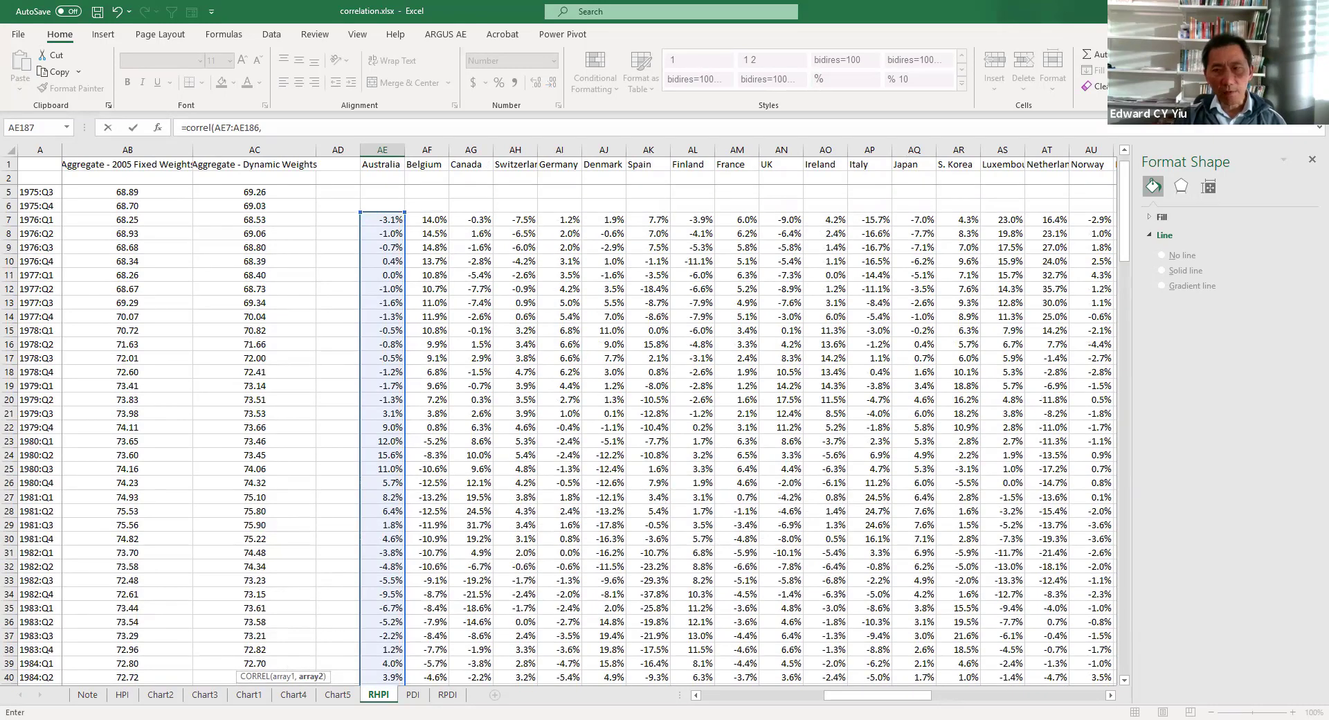
pyautogui.click(429, 219)
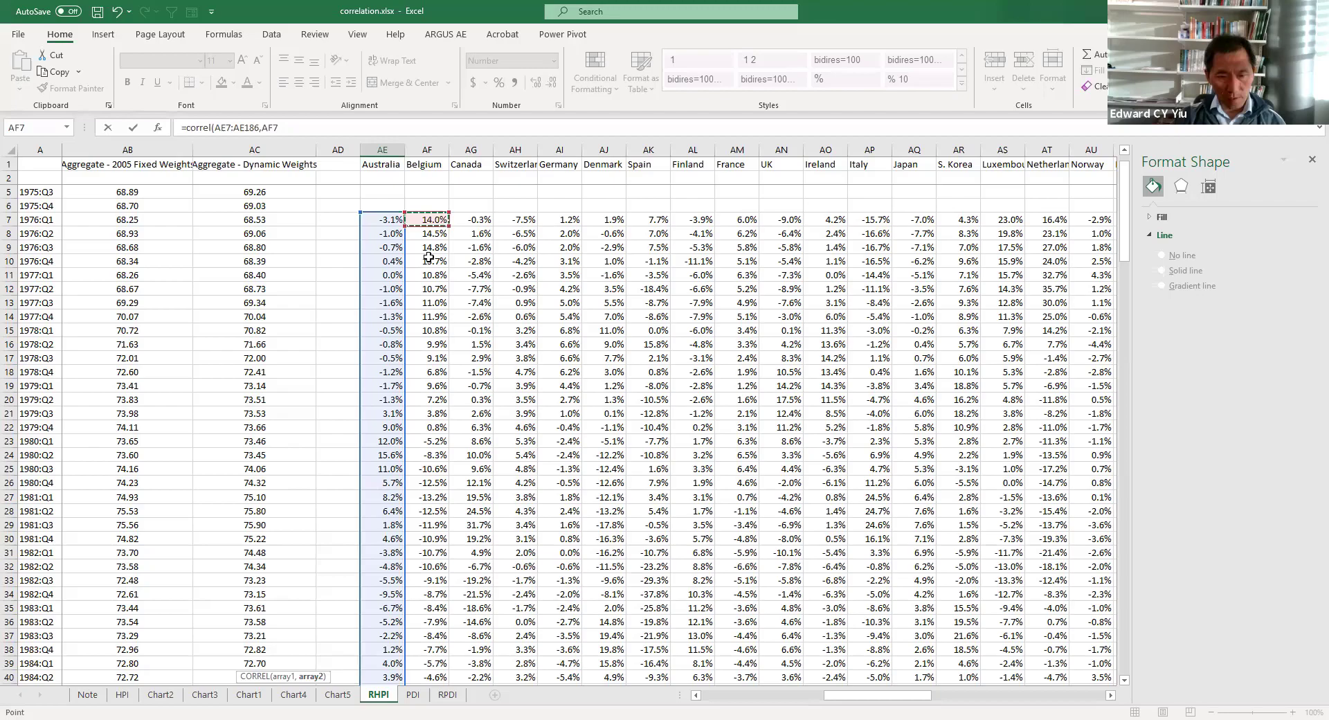
pyautogui.moveTo(429, 219); pyautogui.dragTo(433, 638)
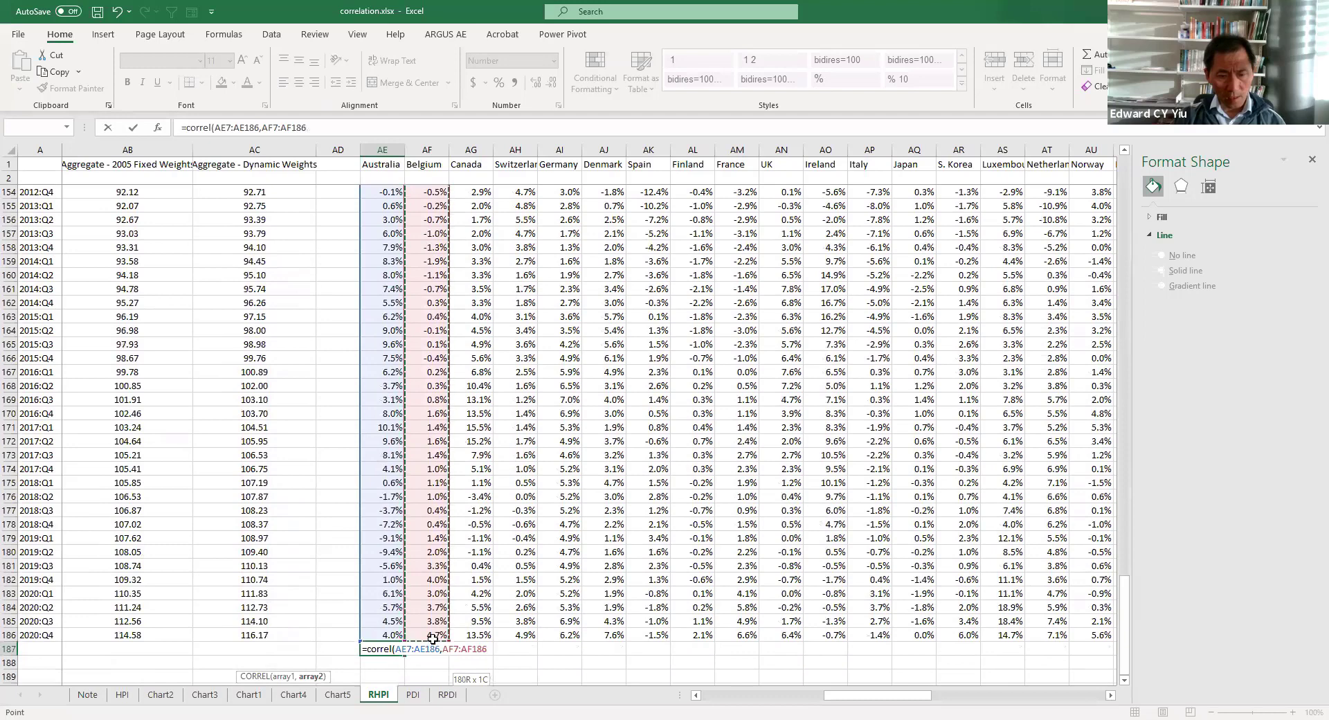
pyautogui.write(')')
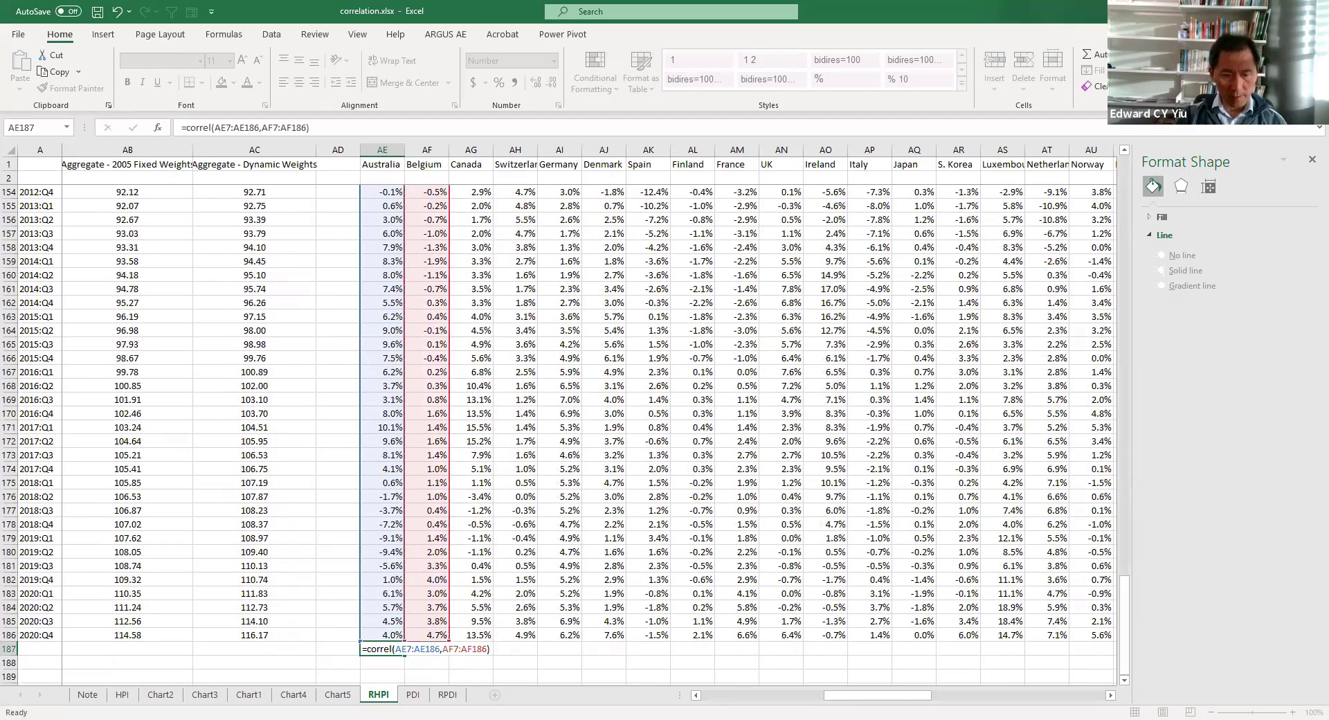
pyautogui.press('Return')
pyautogui.click(392, 652)
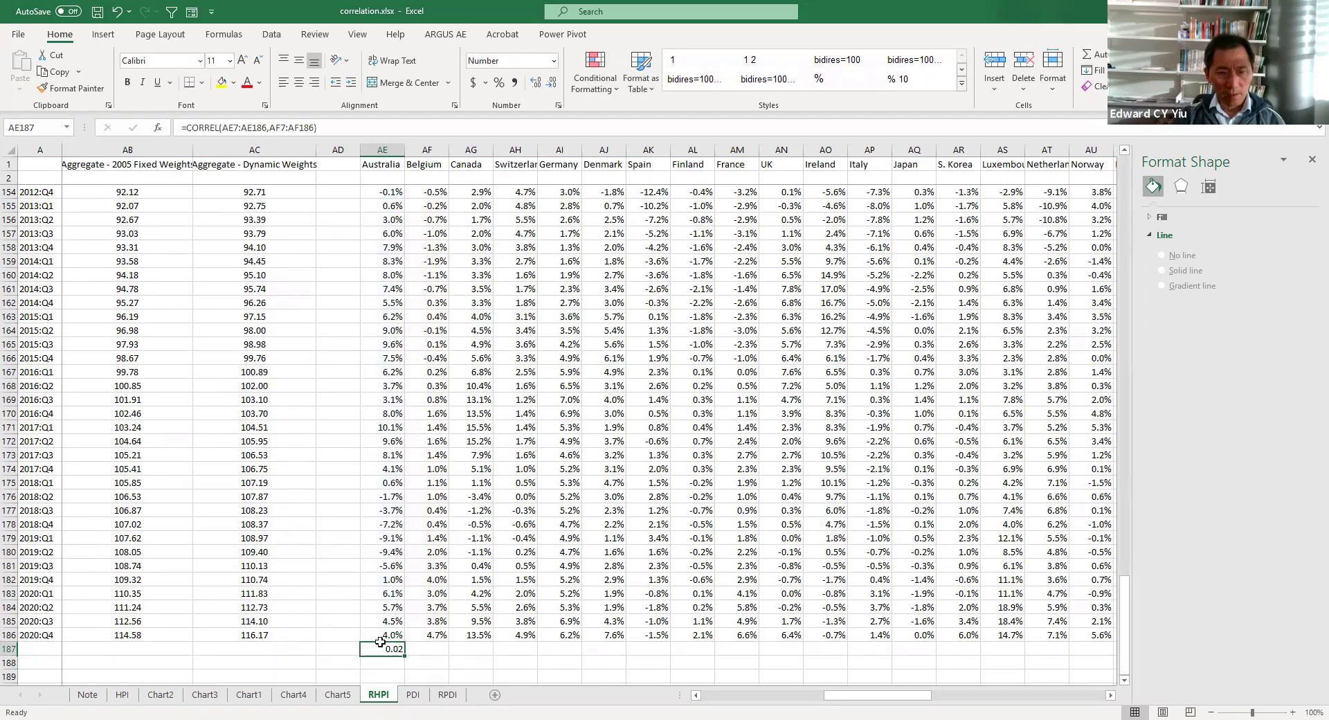
# Step: Examine the existing correlation matrix starting at BH1, checking Australia's coefficients with itself and with Belgium
pyautogui.scroll(8, 393, 652)
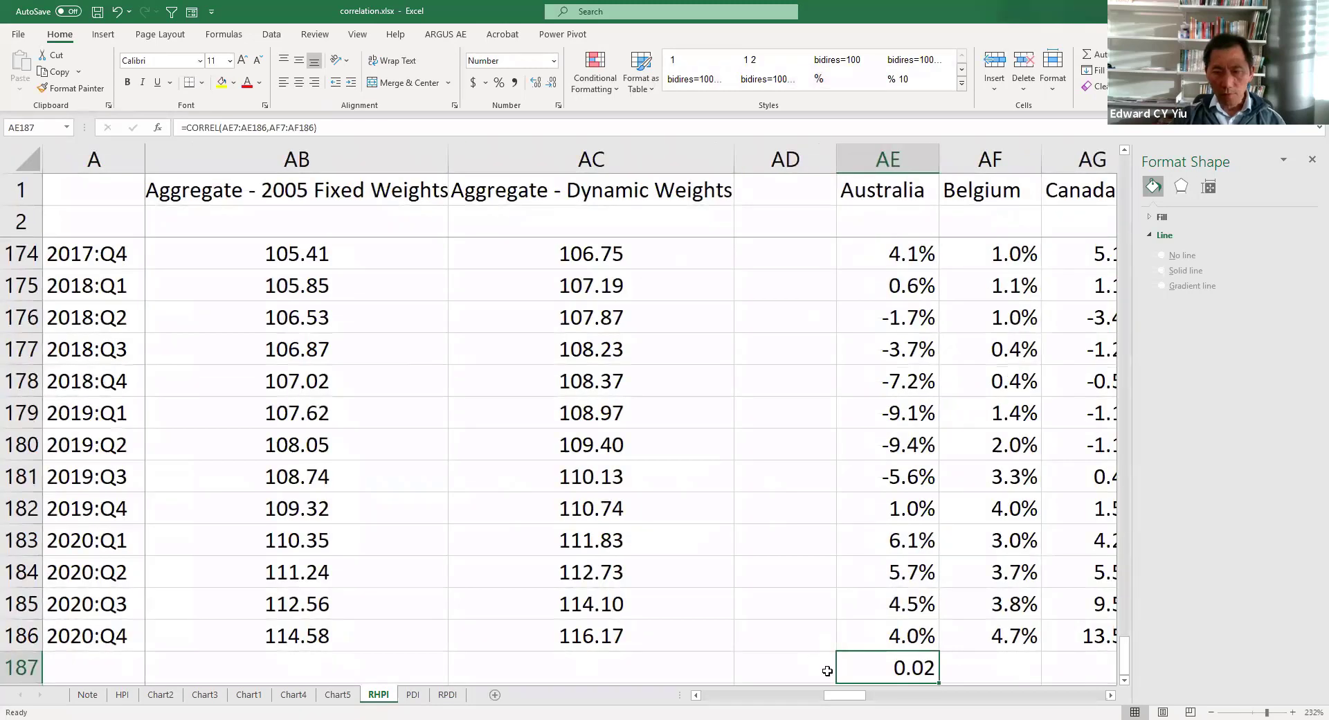
pyautogui.click(1110, 696)
pyautogui.click(1110, 697)
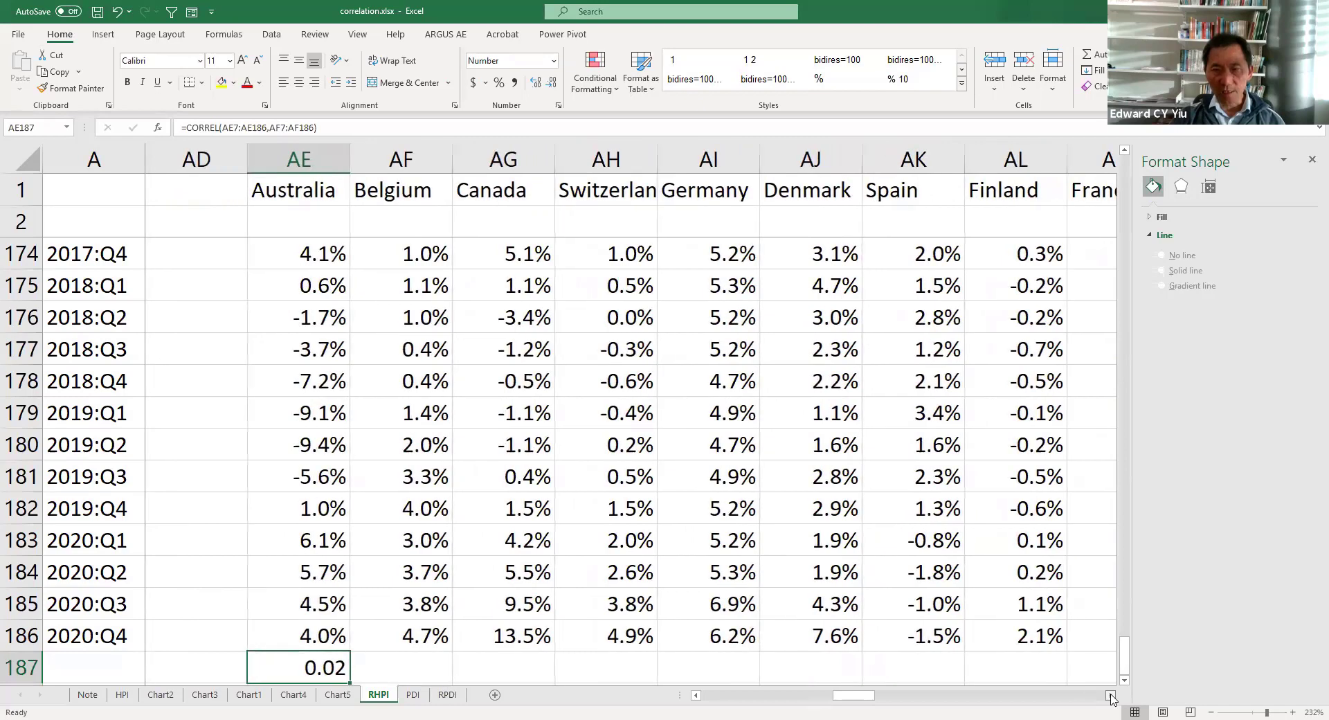
pyautogui.click(1111, 697)
pyautogui.click(1110, 697)
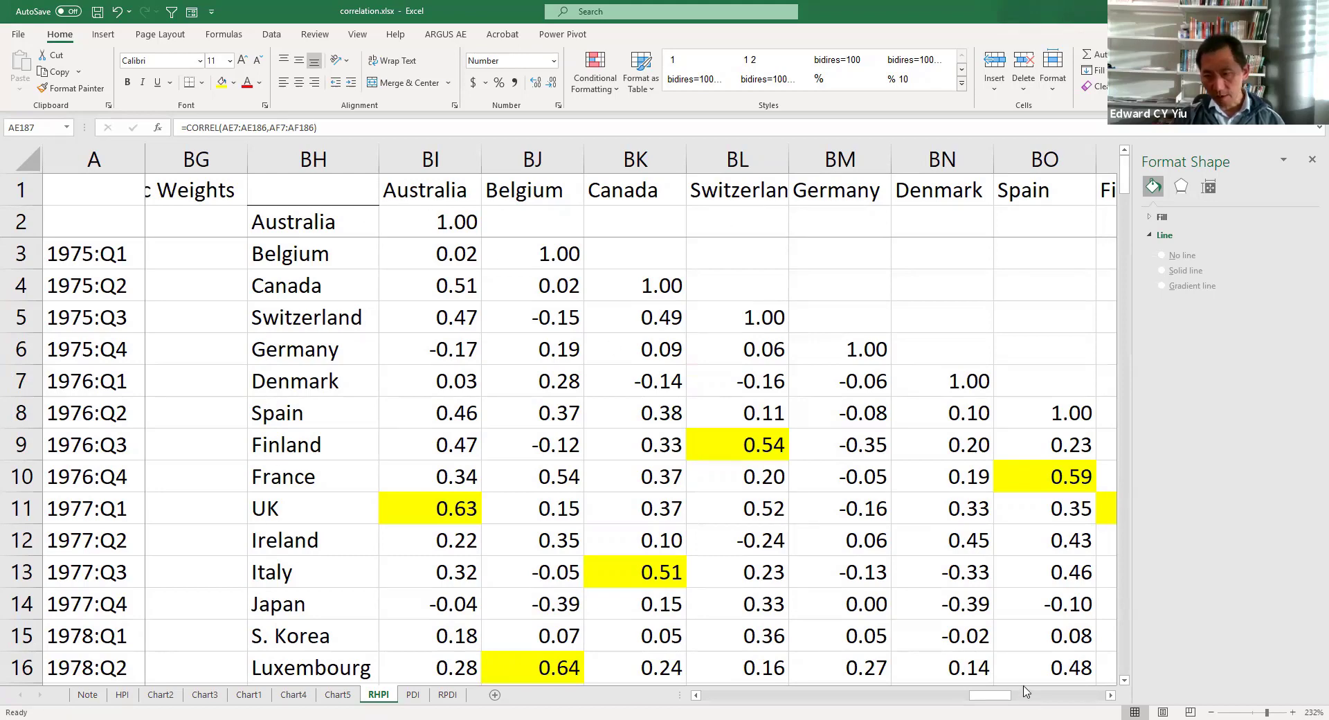
pyautogui.click(1312, 159)
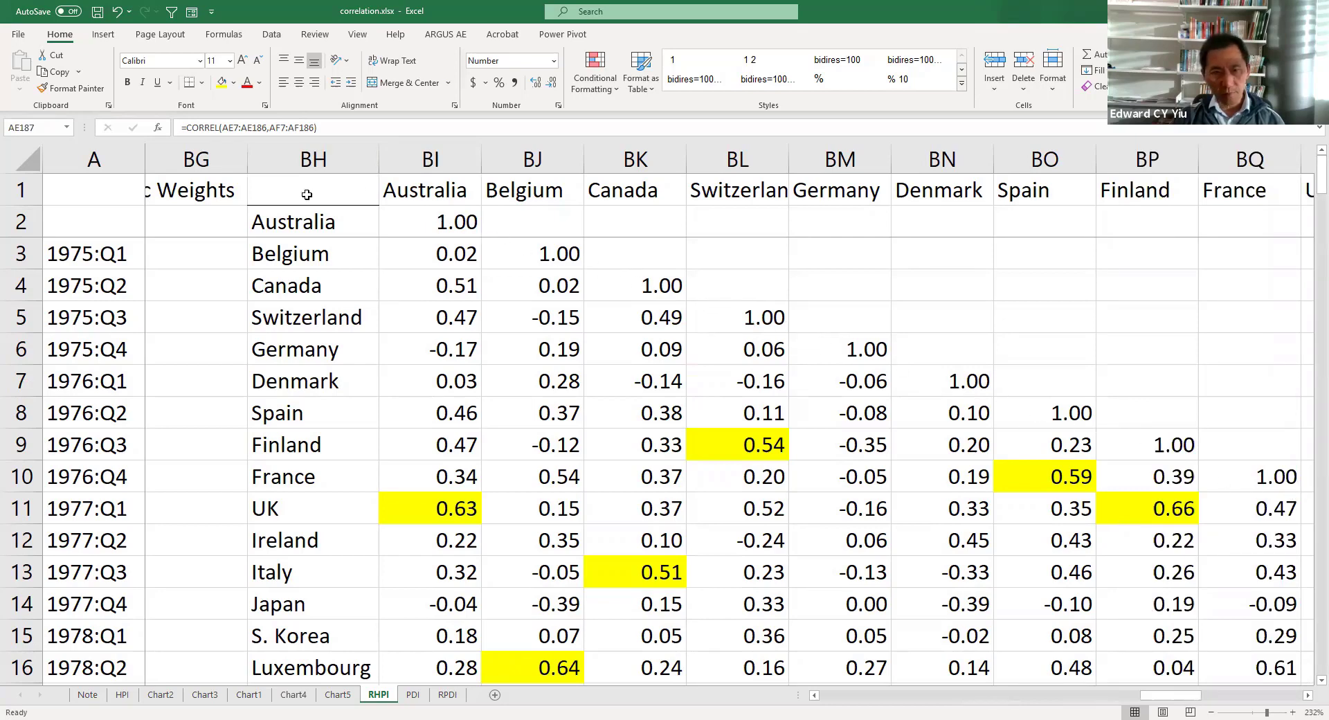
pyautogui.click(277, 223)
pyautogui.click(391, 198)
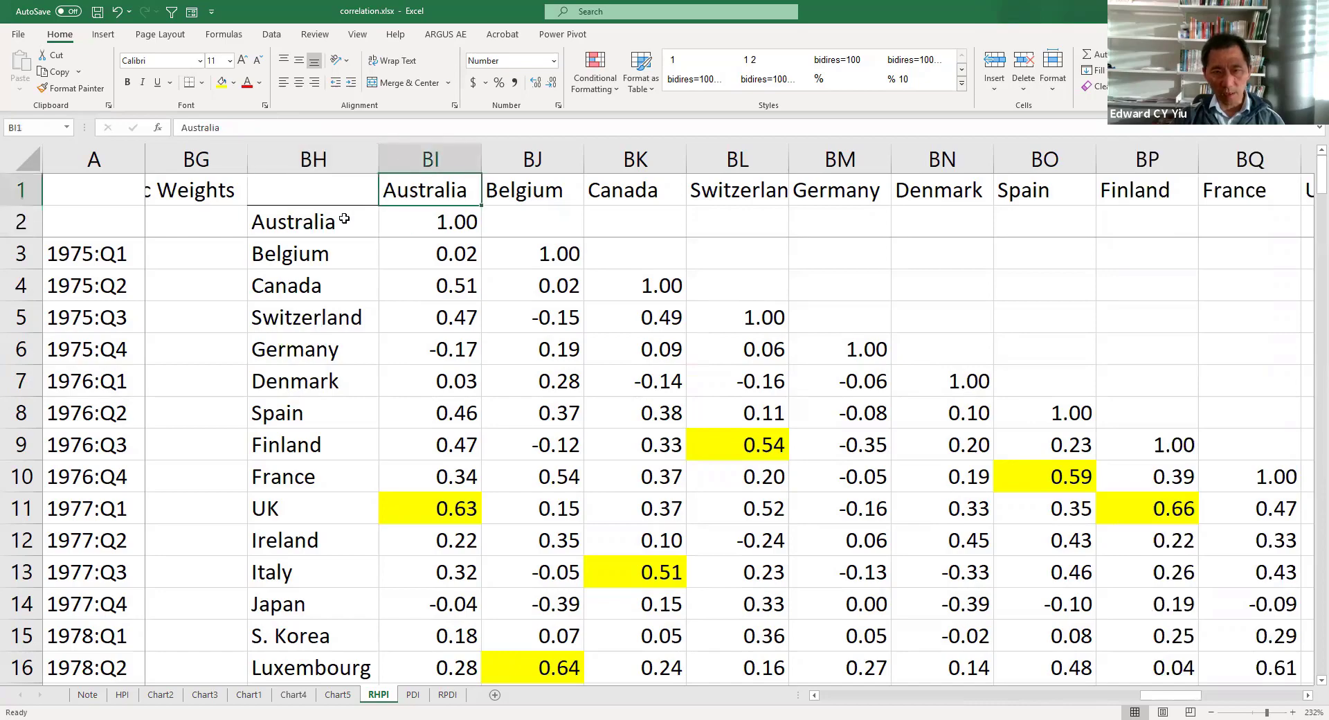
pyautogui.click(435, 225)
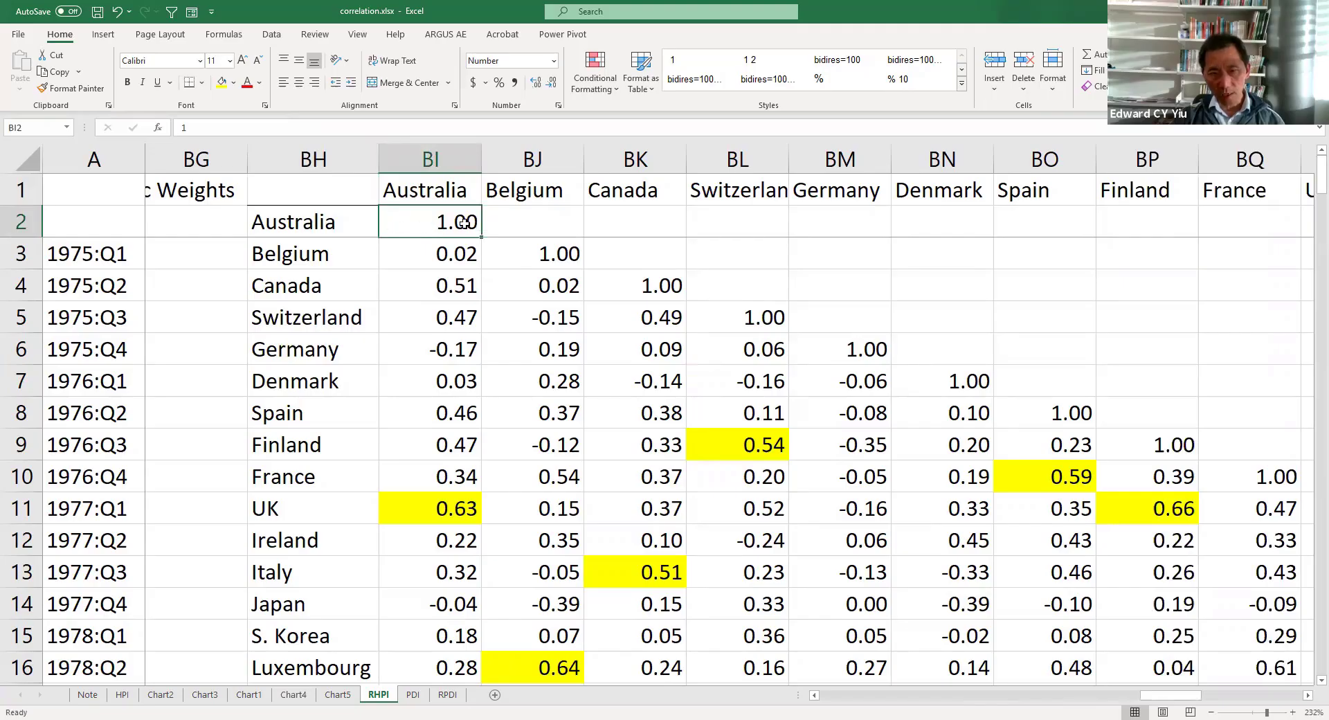
pyautogui.click(279, 260)
pyautogui.click(416, 193)
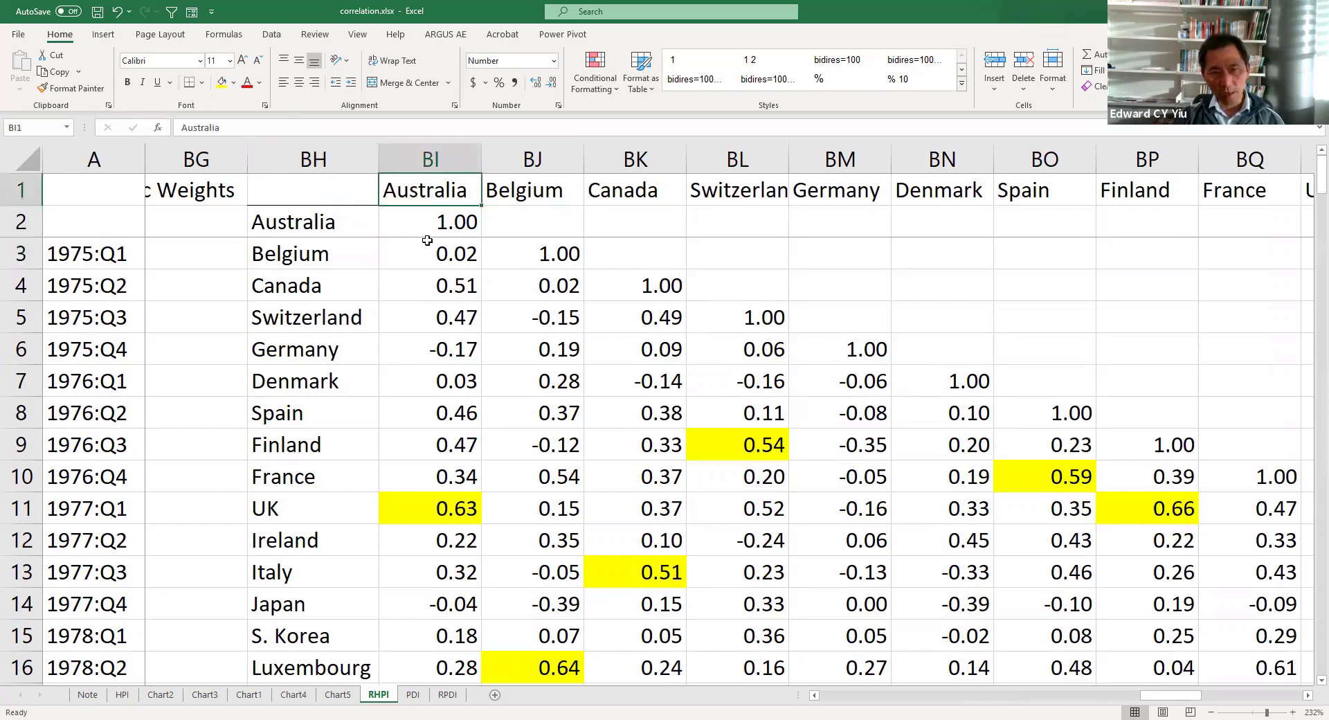
pyautogui.click(432, 256)
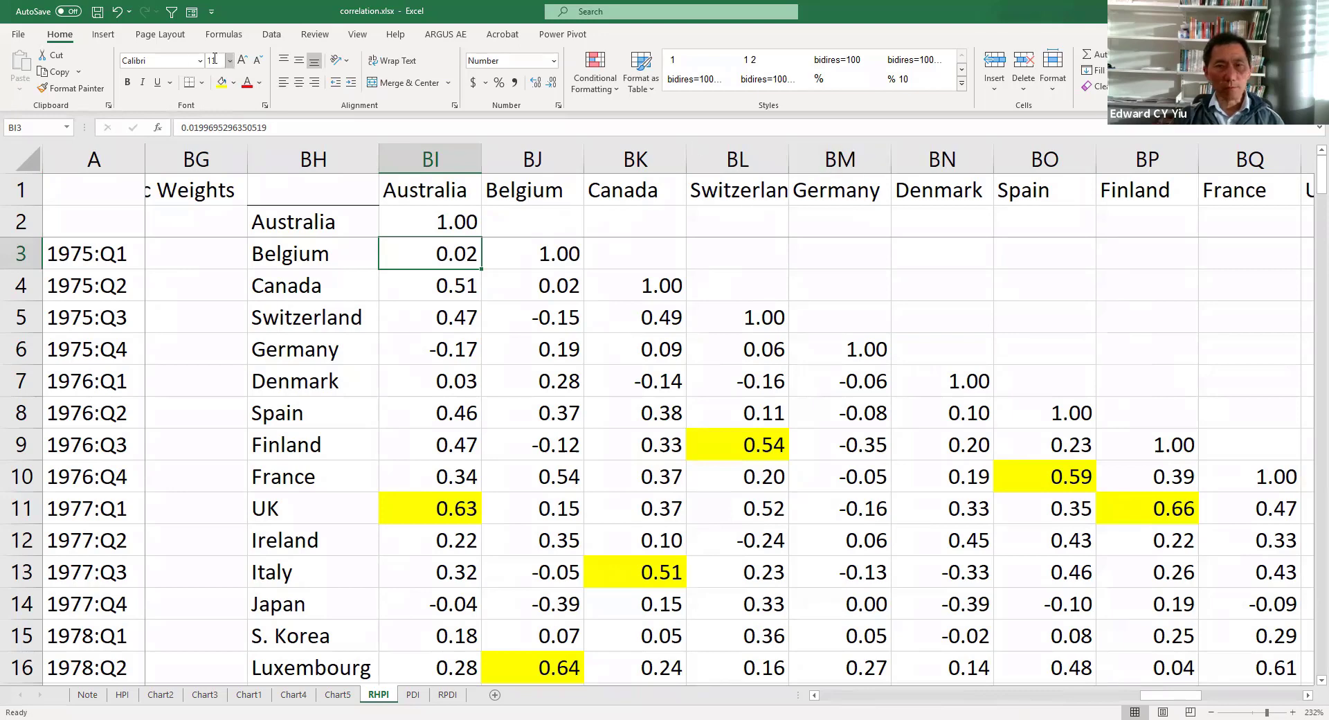
# Step: Start the Data Analysis Correlation tool with AE7:BC186 as the input range, grouped by columns
pyautogui.click(273, 36)
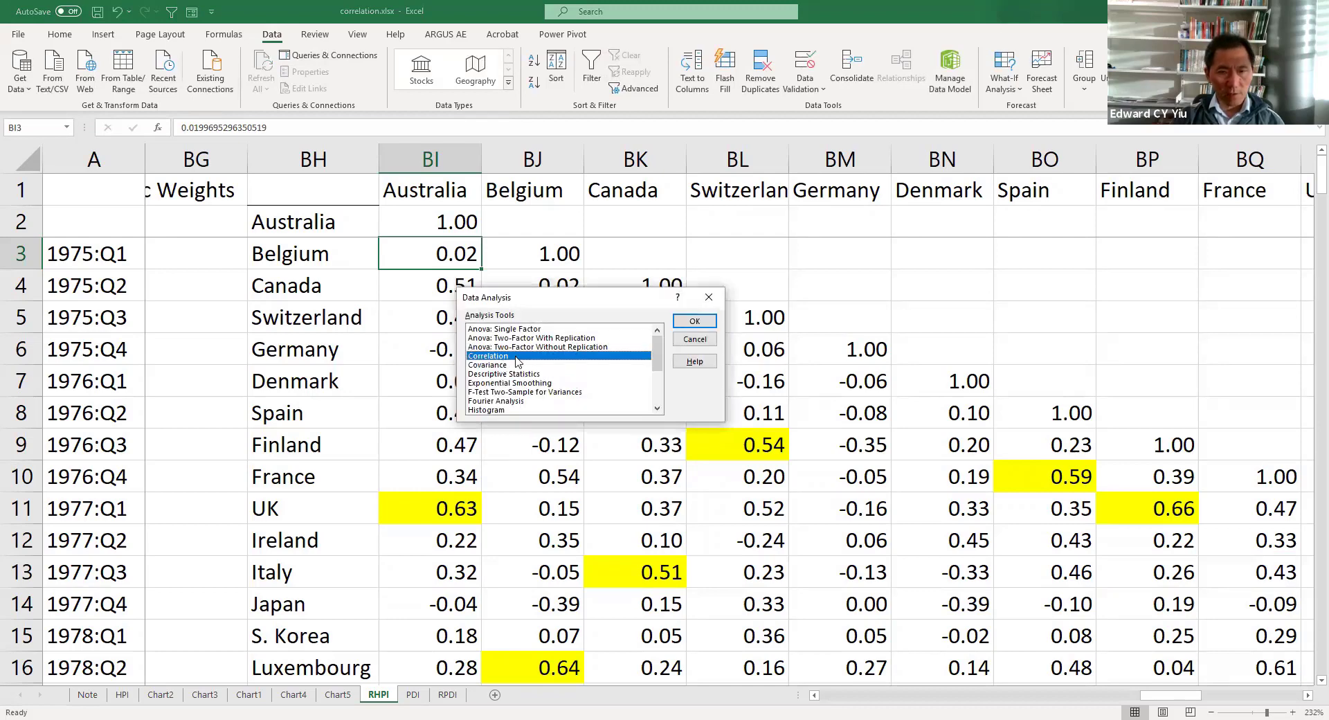
pyautogui.click(695, 320)
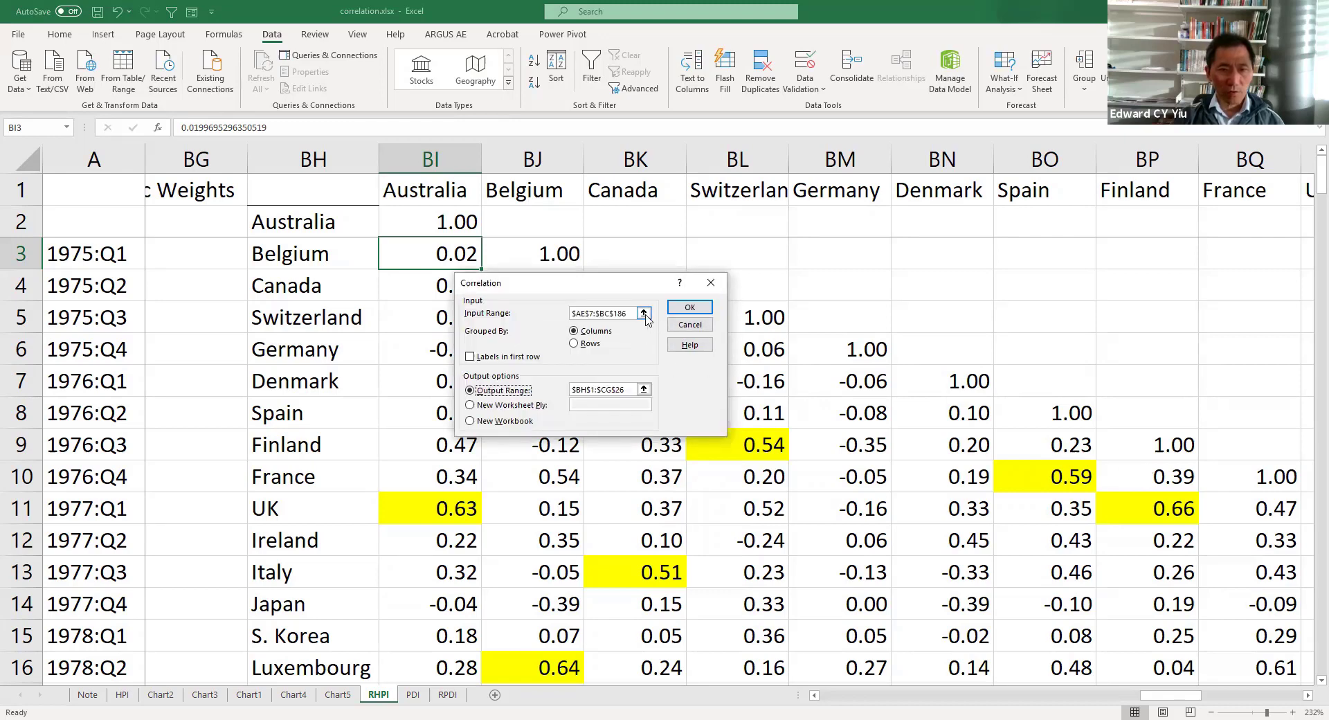
pyautogui.click(644, 314)
pyautogui.click(644, 314)
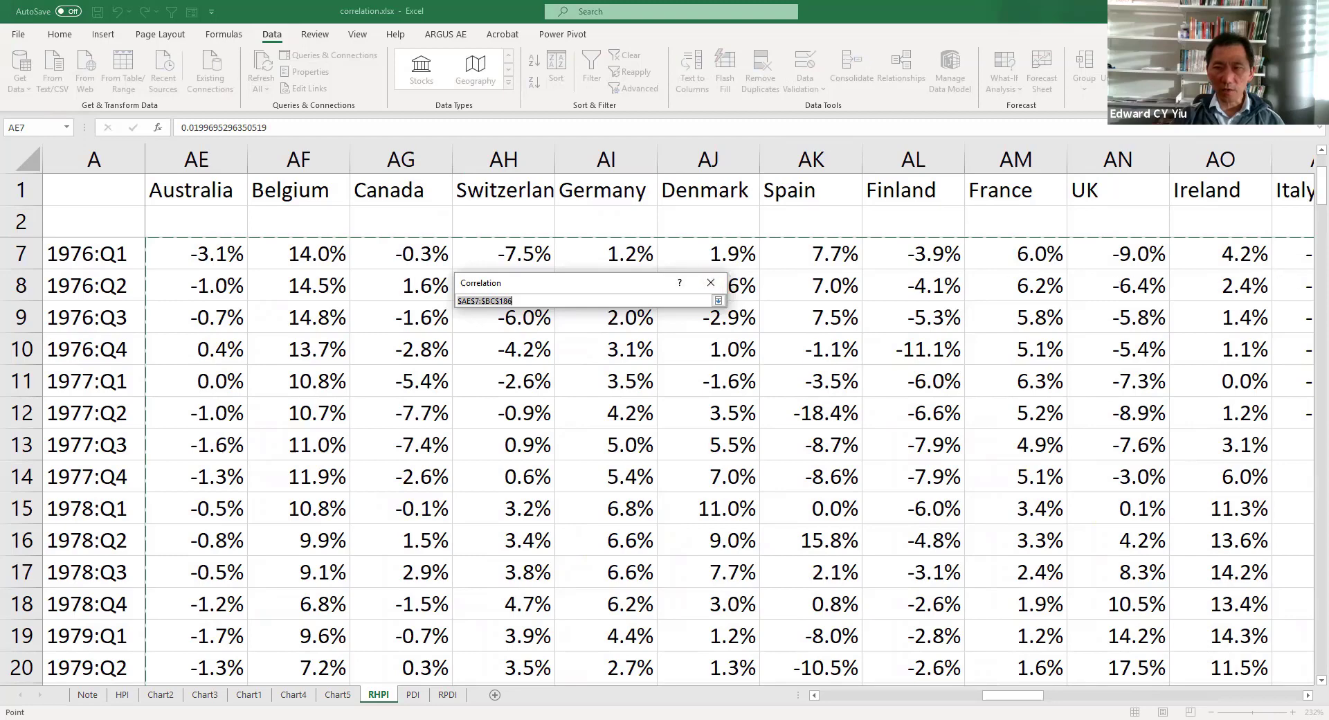
pyautogui.moveTo(1322, 177); pyautogui.dragTo(1322, 656)
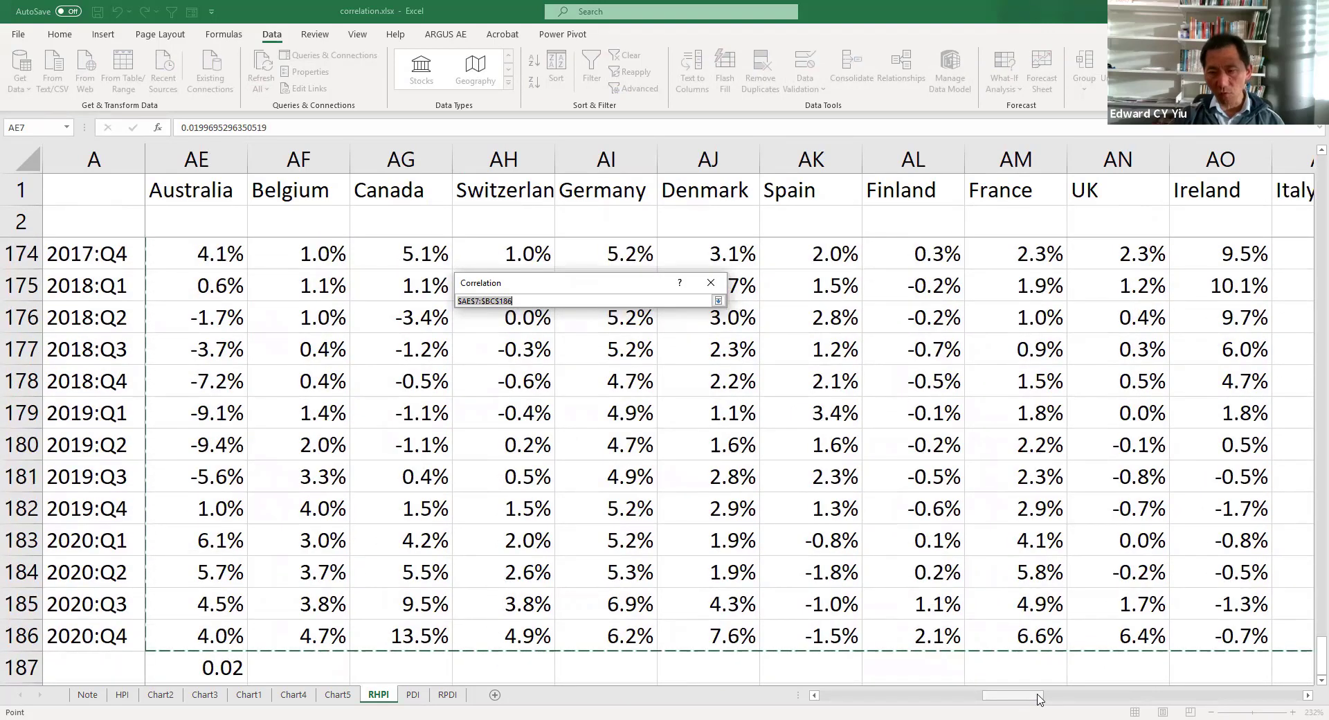
pyautogui.click(1145, 696)
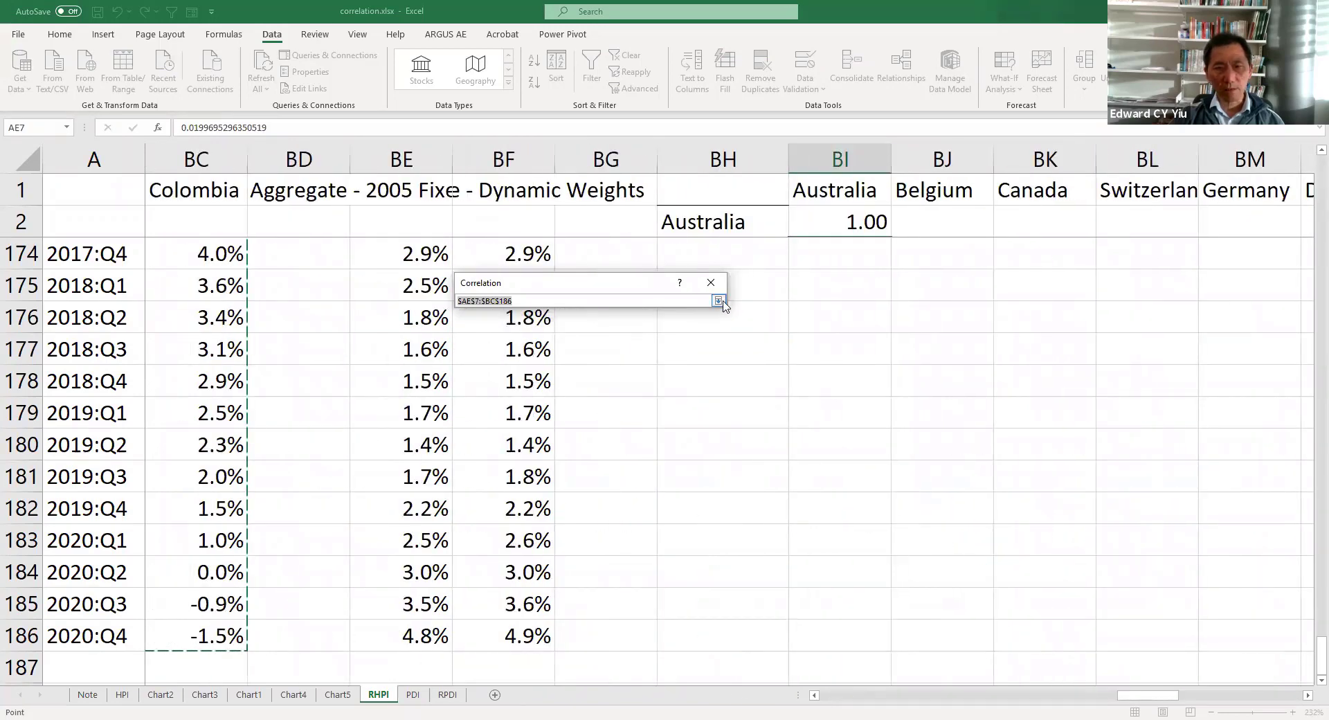
pyautogui.click(719, 301)
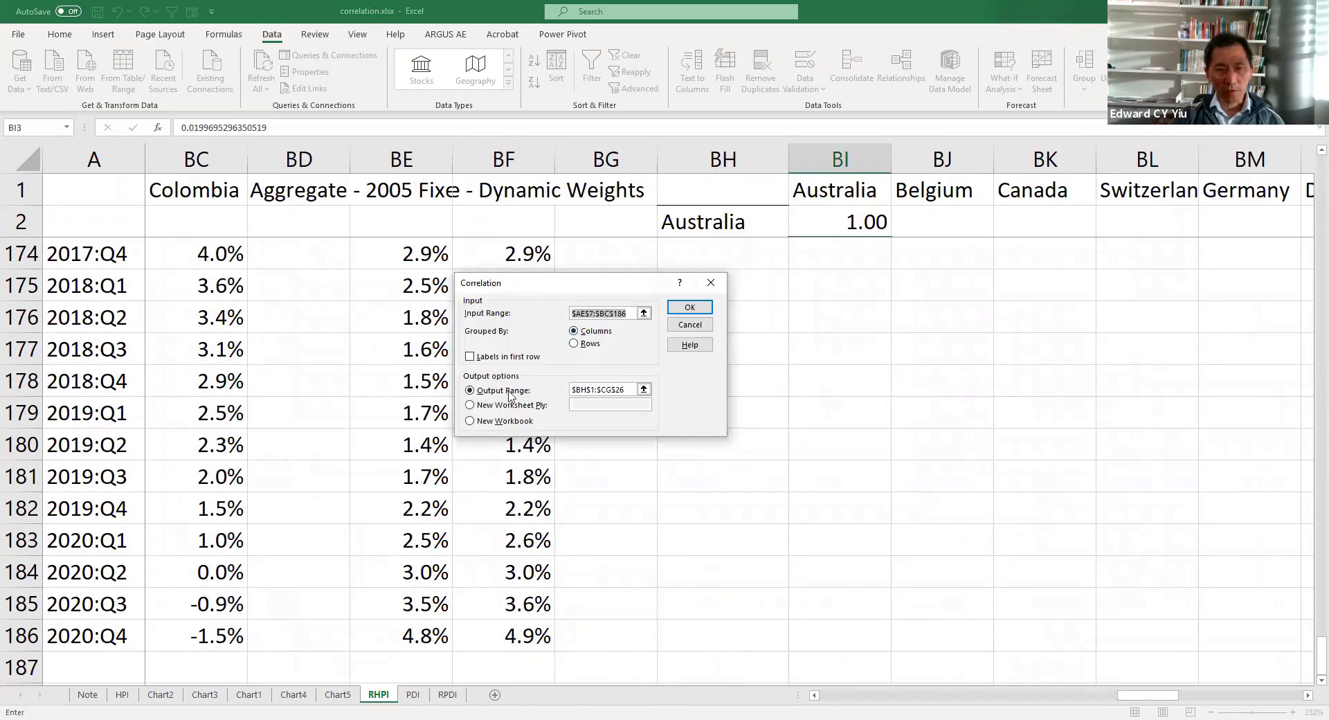
# Step: Set the correlation output range to cell CI1 and generate the matrix
pyautogui.click(644, 389)
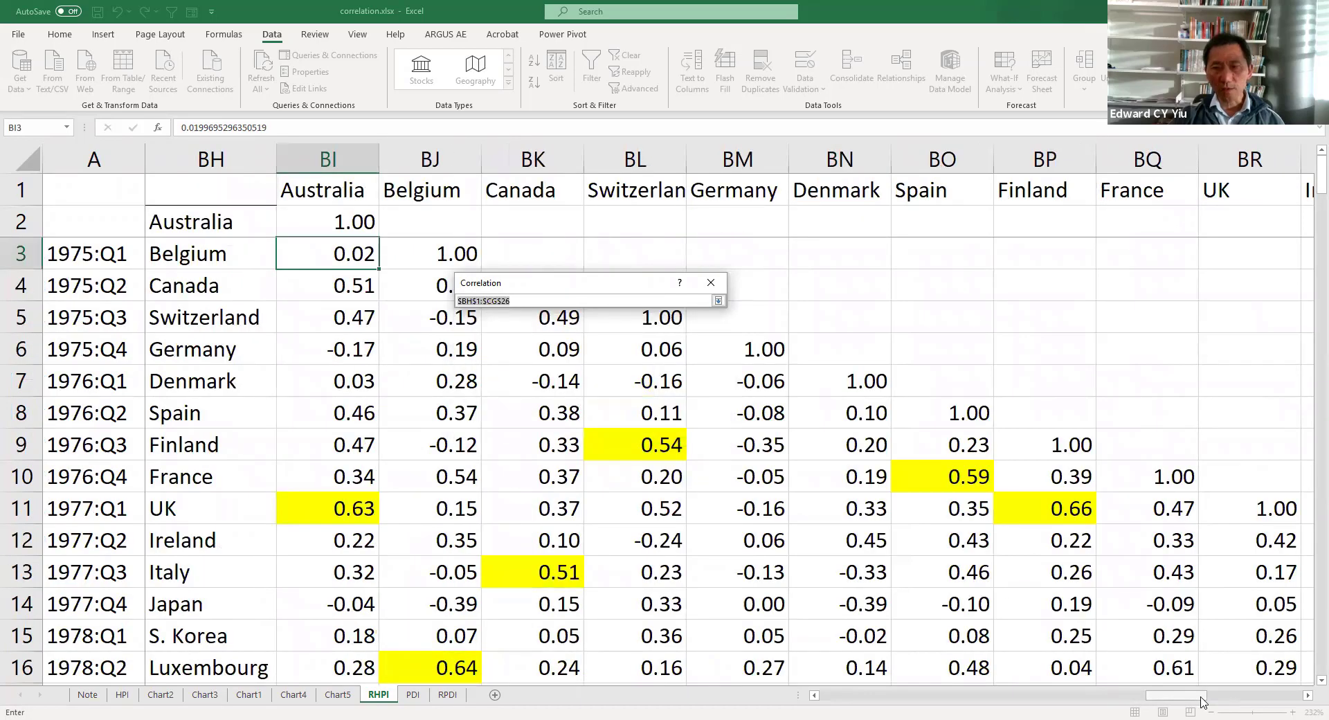
pyautogui.moveTo(1202, 701); pyautogui.dragTo(1293, 702)
pyautogui.click(1308, 696)
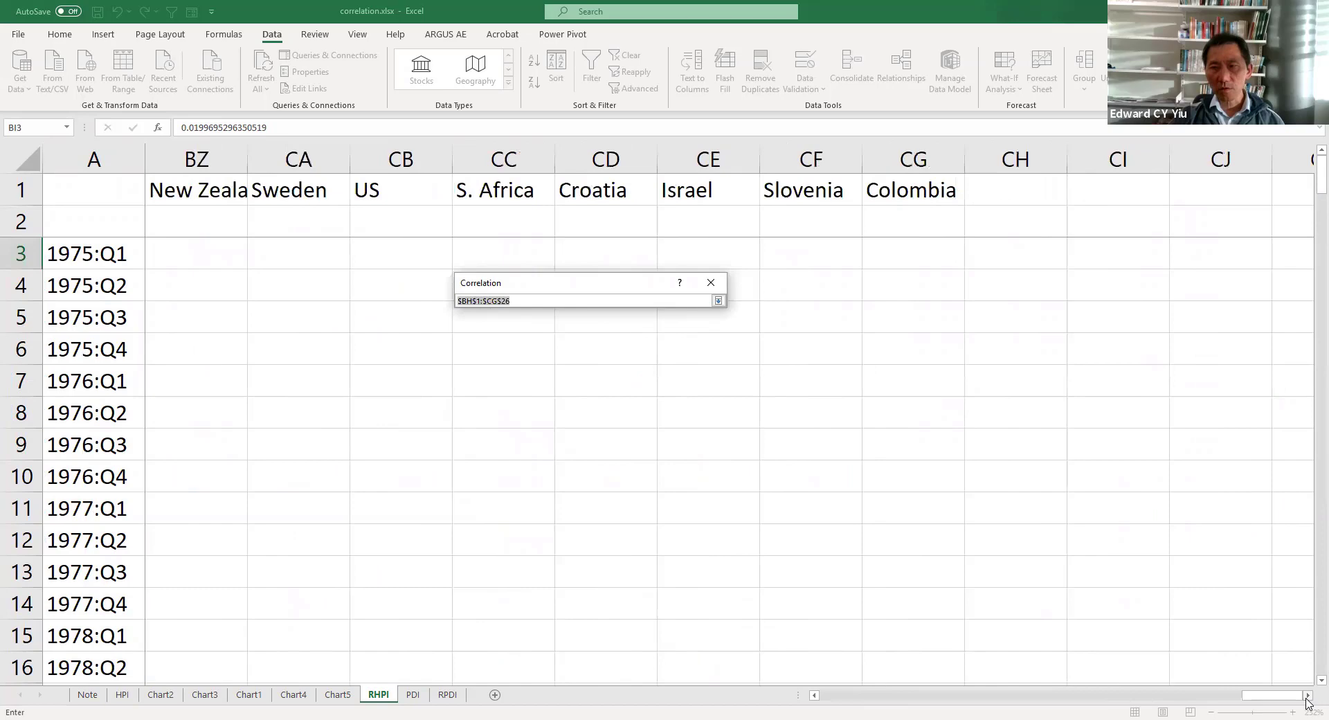
pyautogui.click(1307, 697)
pyautogui.click(1032, 192)
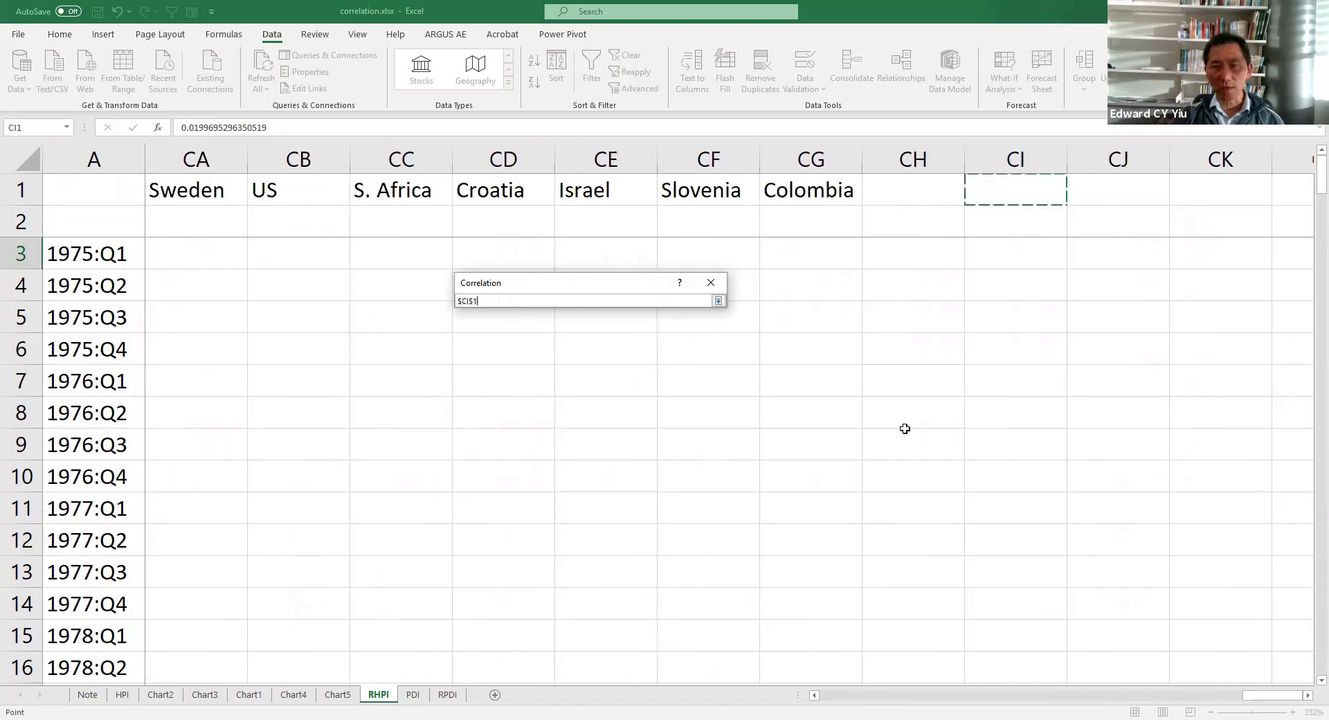
pyautogui.click(718, 302)
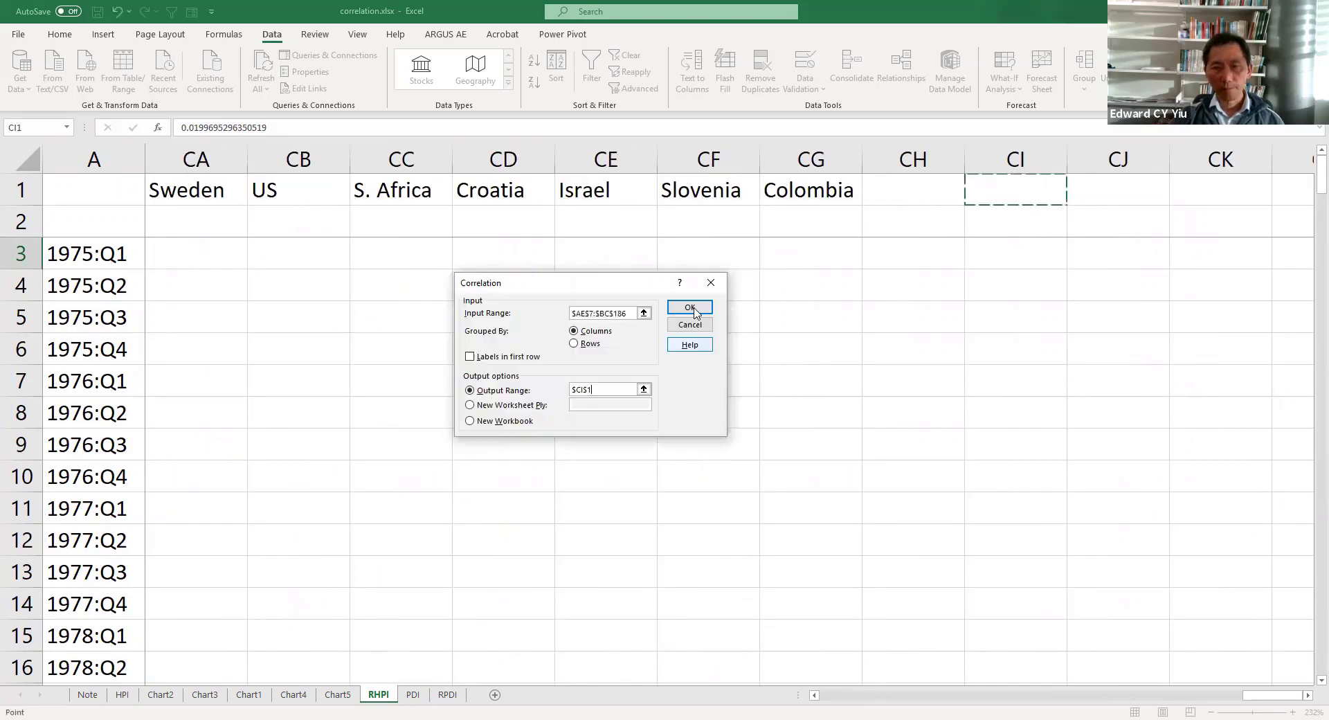
pyautogui.click(692, 308)
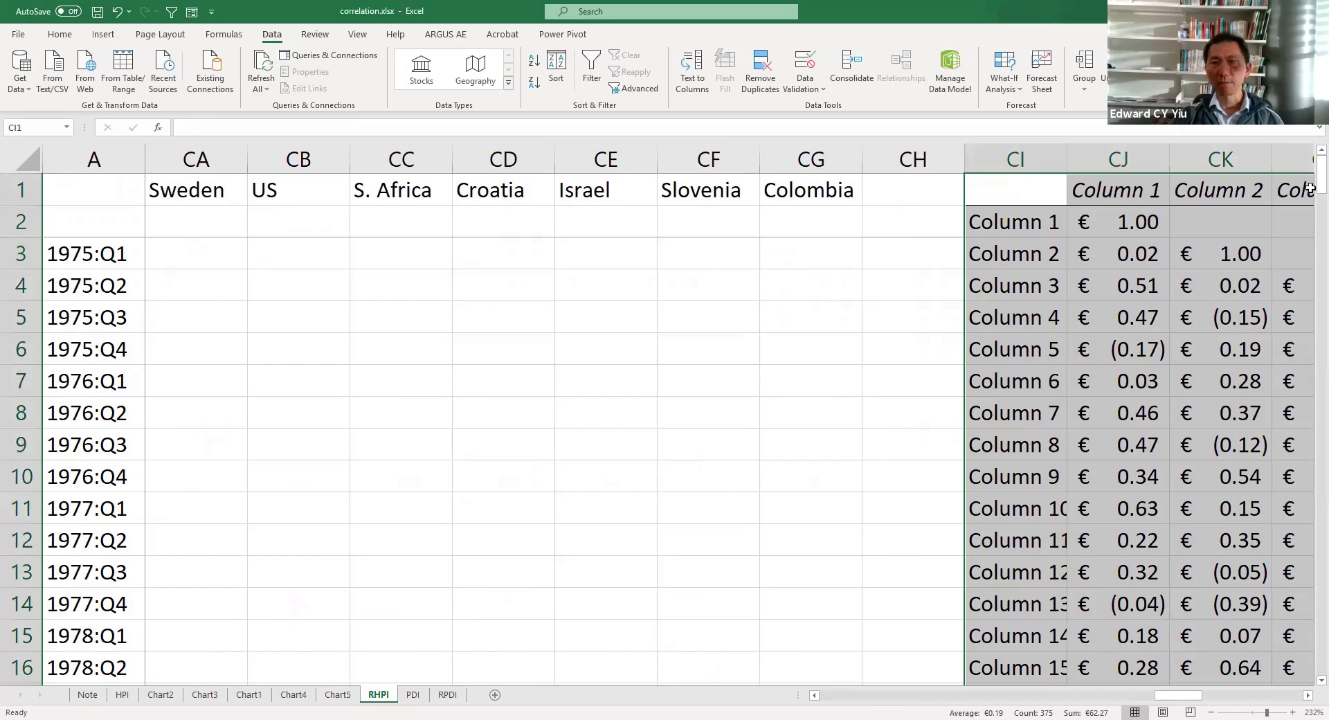
# Step: Apply the Number format to column CJ of the new correlation matrix in place of Accounting
pyautogui.click(1120, 159)
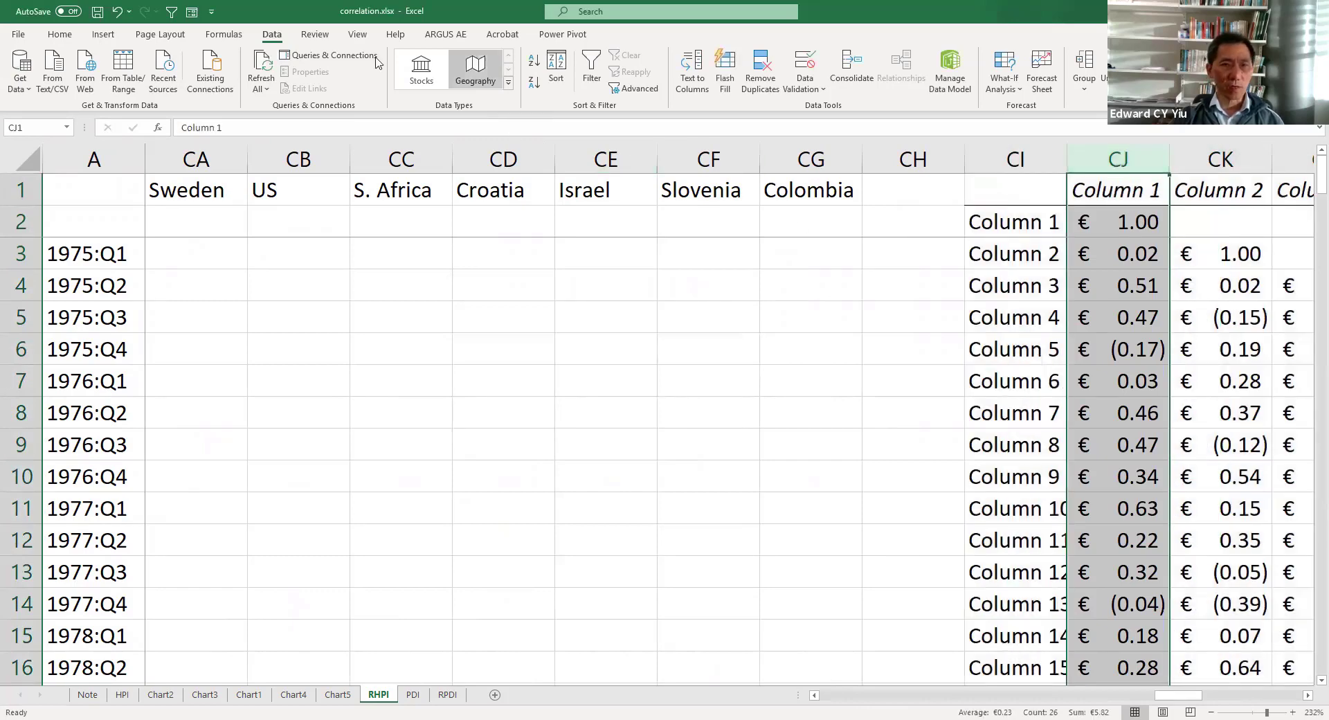
pyautogui.click(59, 36)
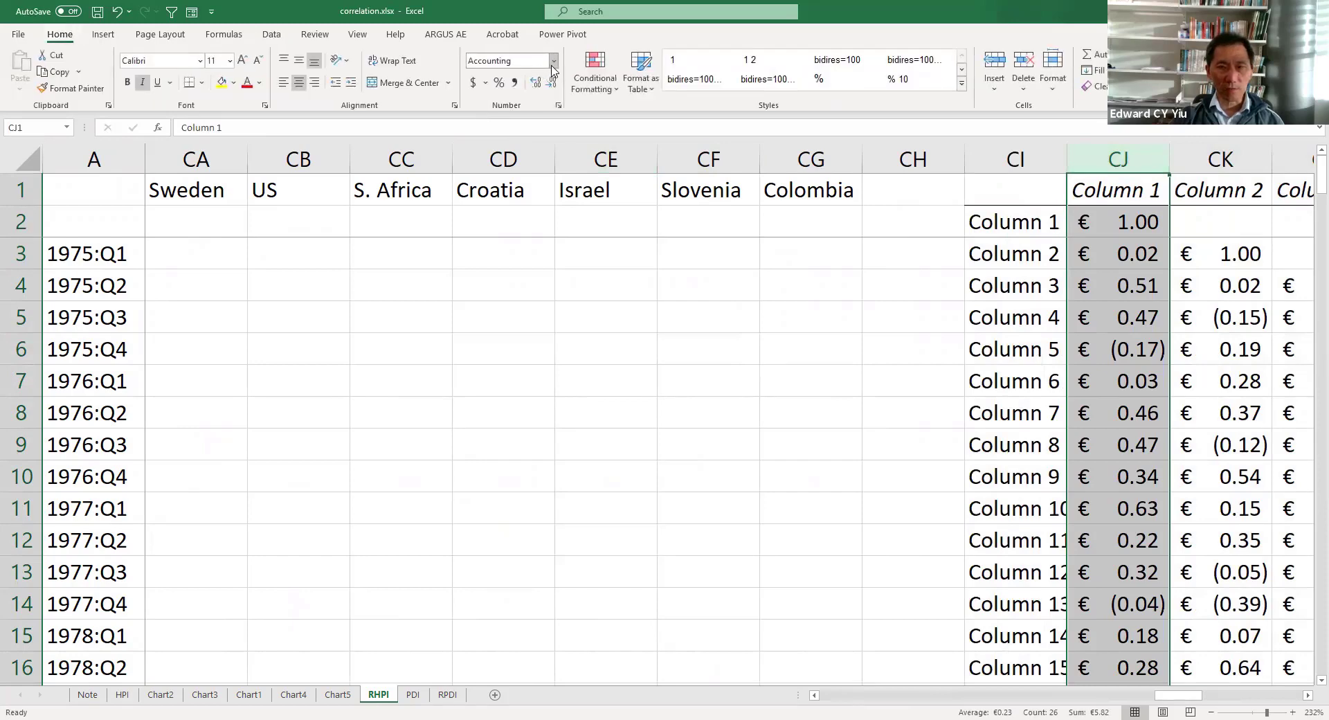
pyautogui.click(552, 67)
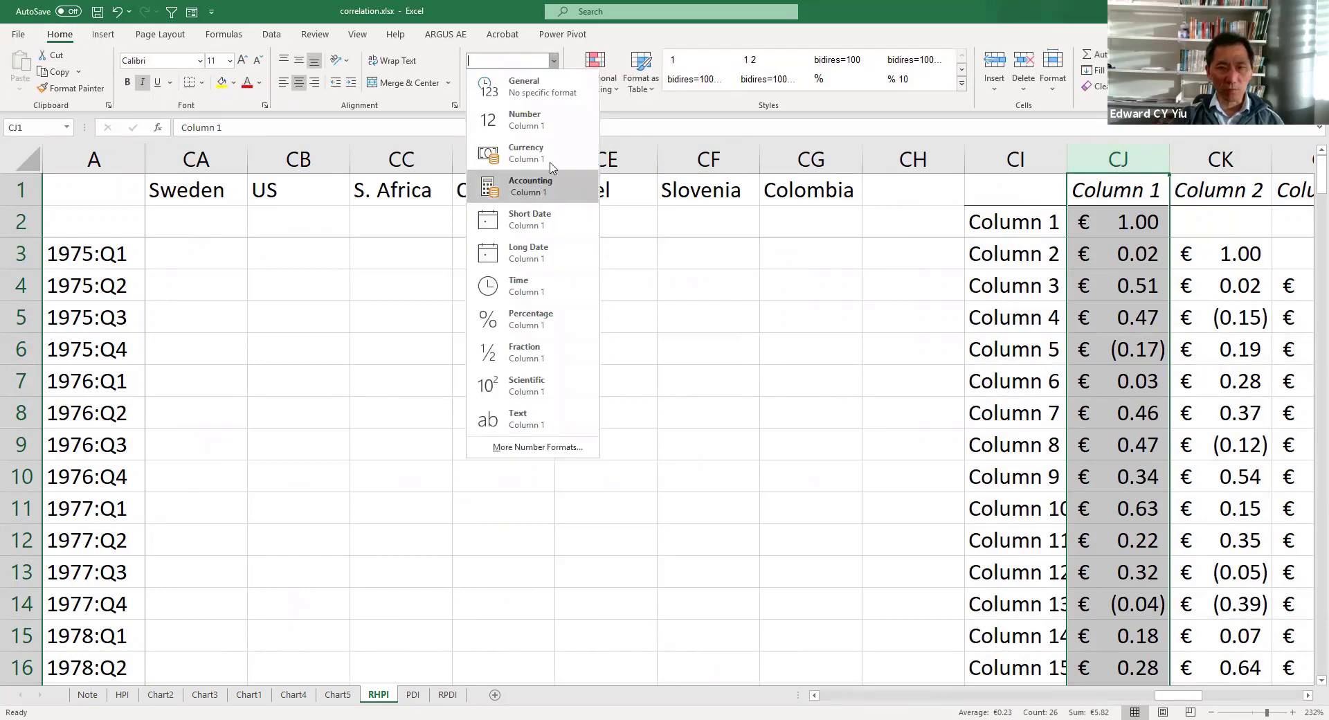
pyautogui.click(537, 124)
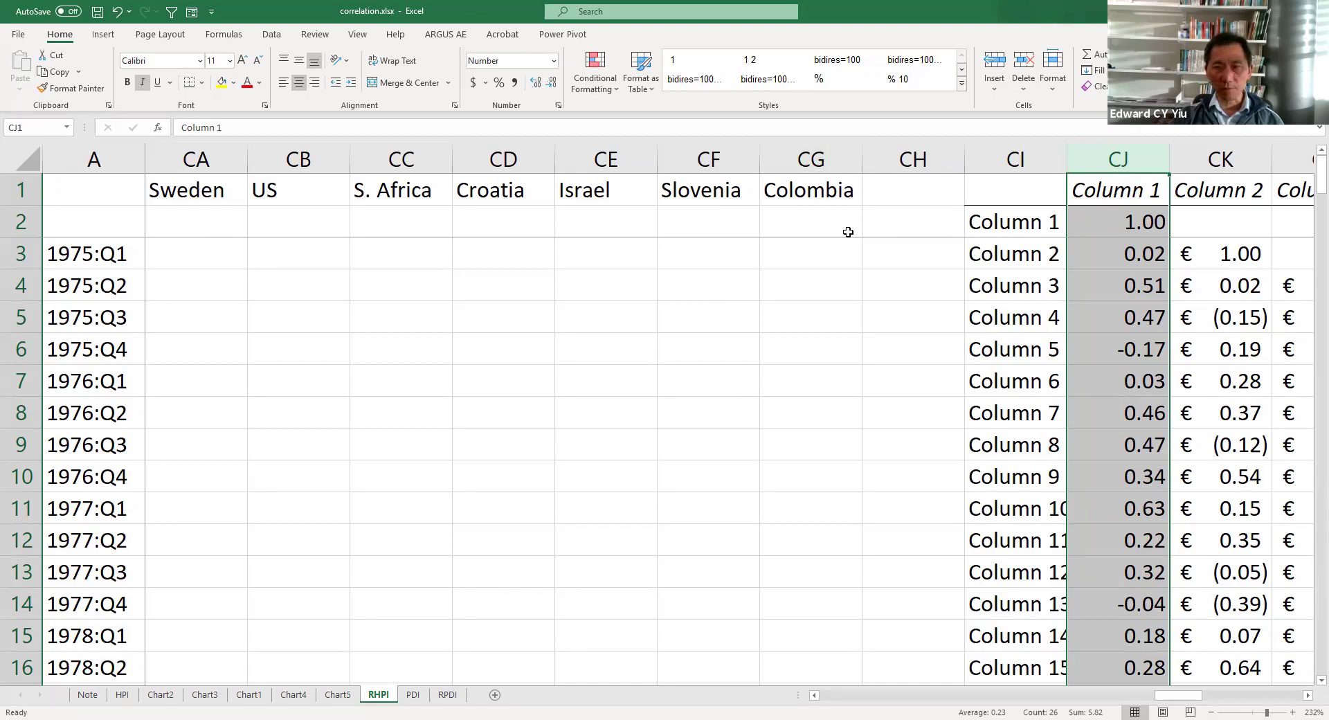
# Step: In the country-labelled correlation matrix starting at BH1, examine Australia's column and its highlighted coefficient with the UK in BI11
pyautogui.click(1101, 697)
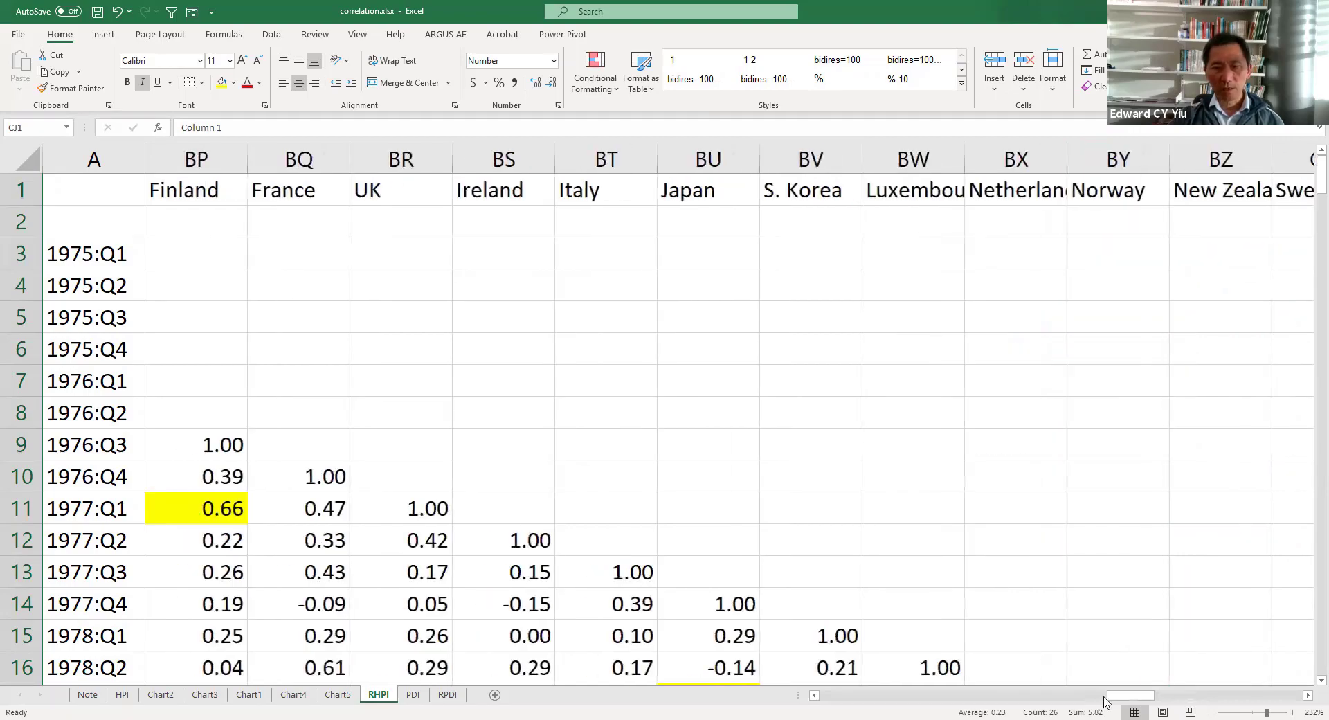
pyautogui.click(1092, 698)
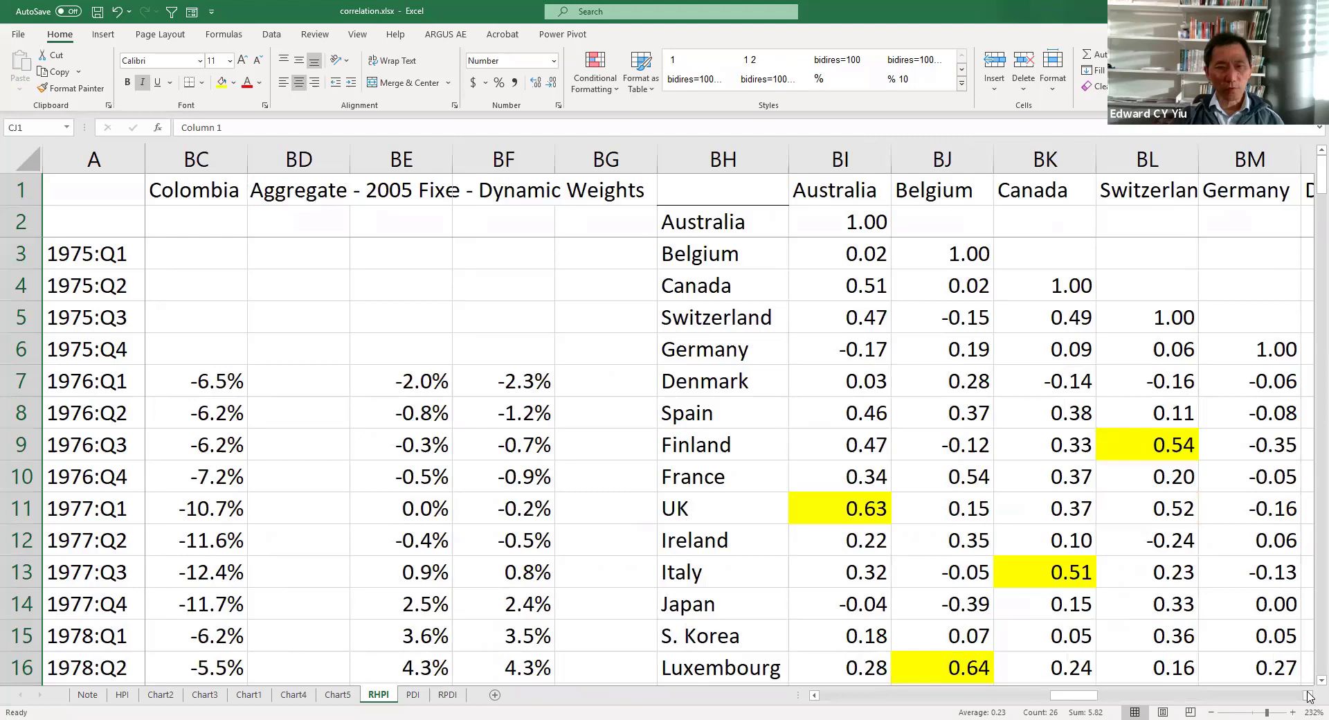
pyautogui.click(1308, 695)
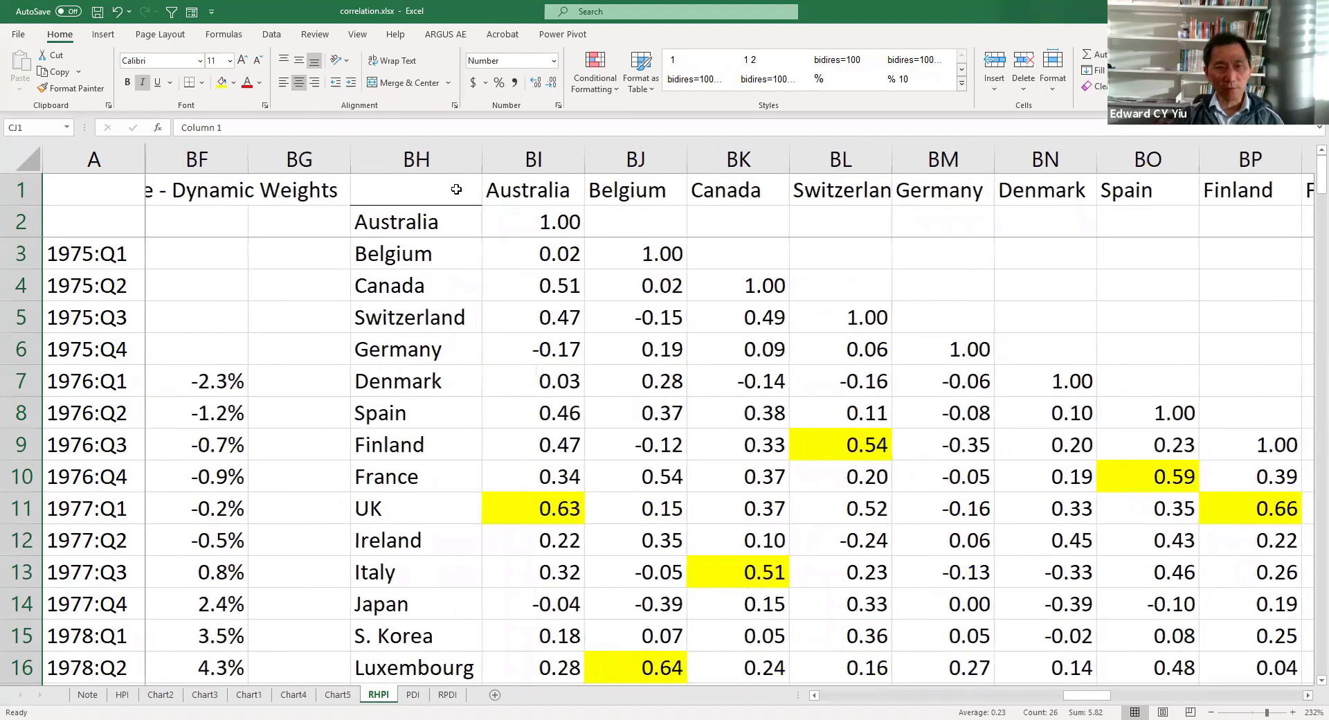
pyautogui.hscroll(1, 456, 189)
pyautogui.click(459, 198)
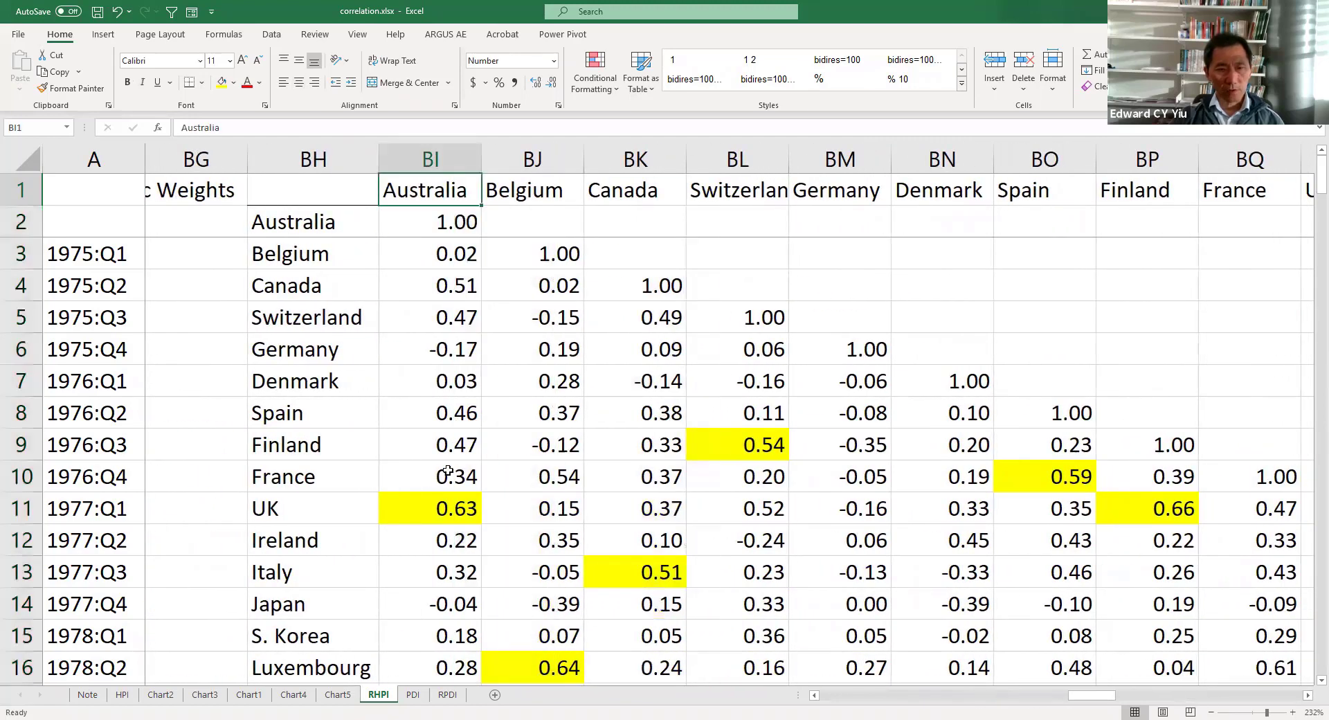
pyautogui.click(439, 509)
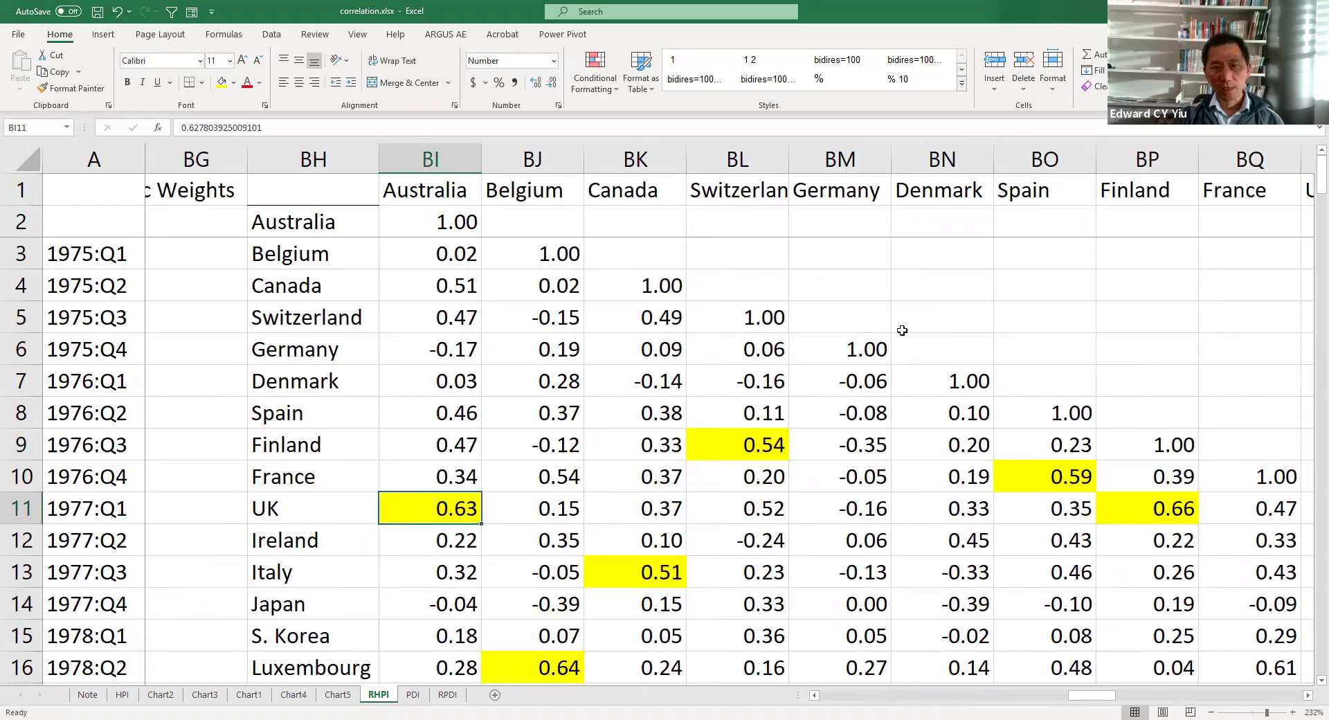
# Step: Examine Ireland's column in the labelled matrix, checking the highlighted coefficient in BS21 and the neighbouring countries' coefficients
pyautogui.hscroll(4, 693, 357)
pyautogui.hscroll(2, 820, 173)
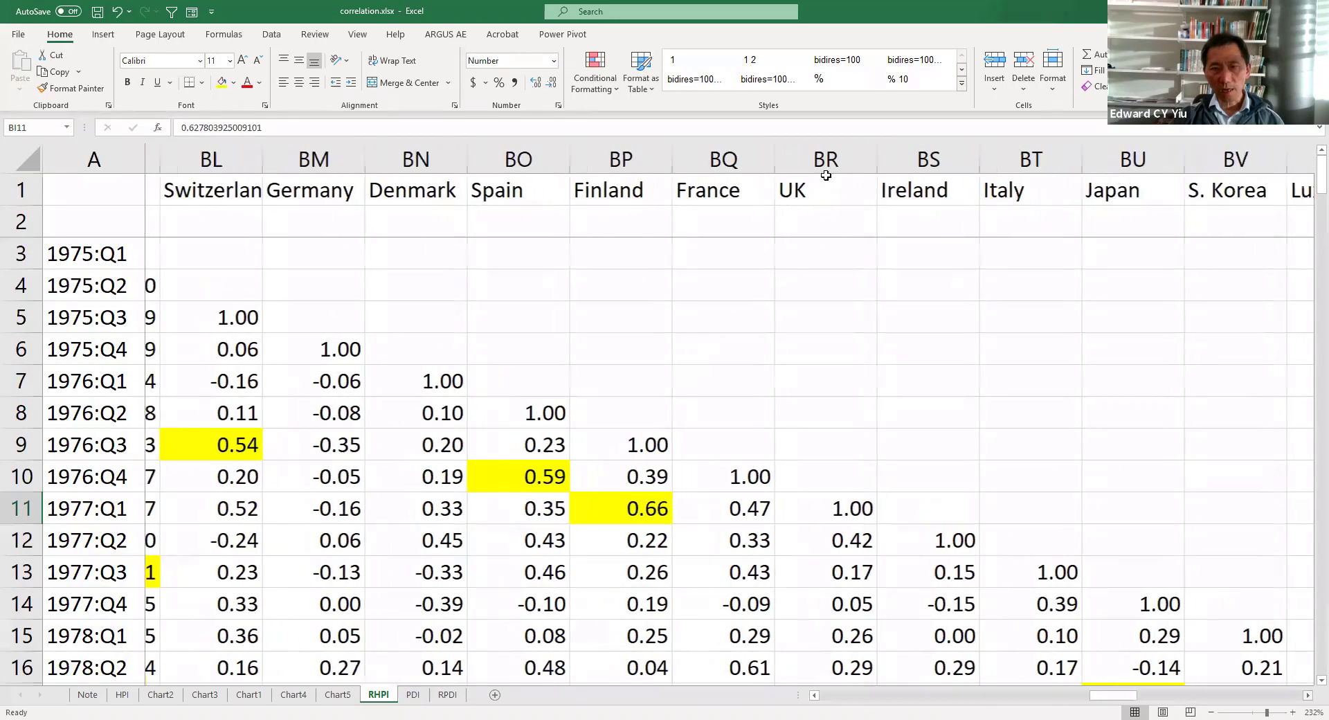
pyautogui.click(815, 160)
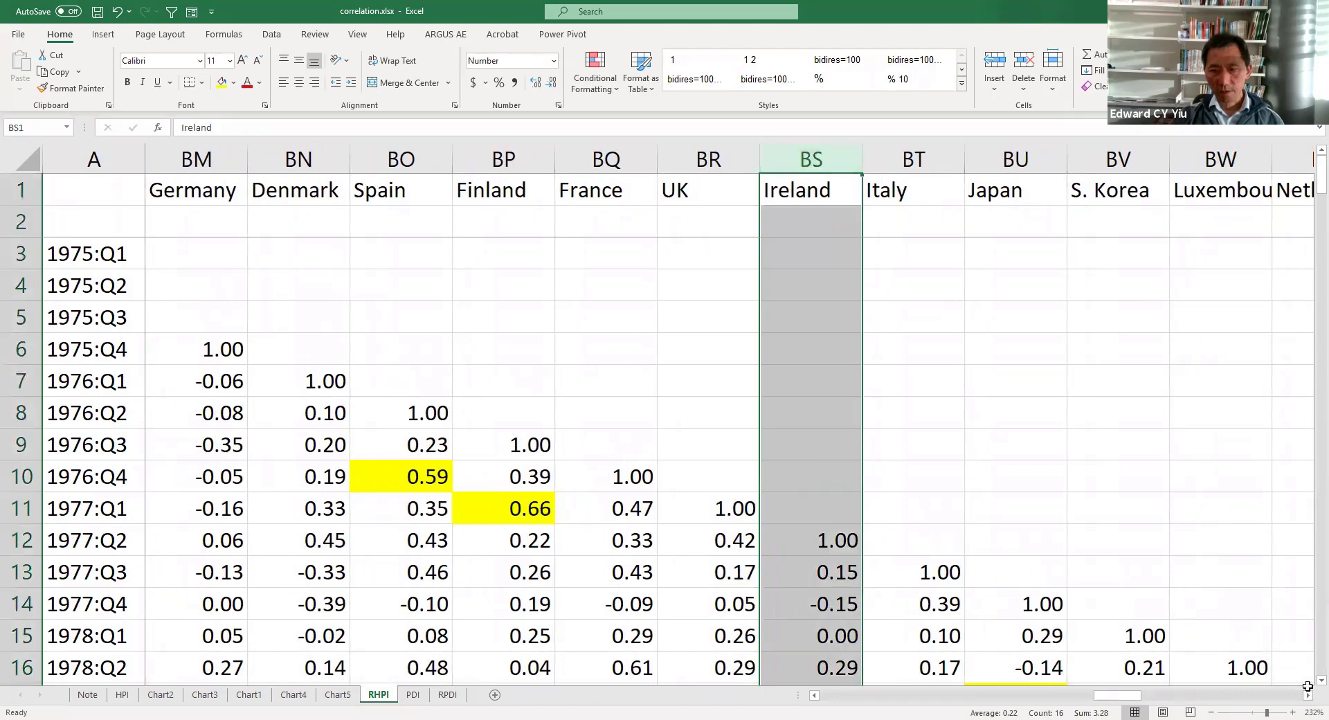
pyautogui.scroll(-5, 846, 381)
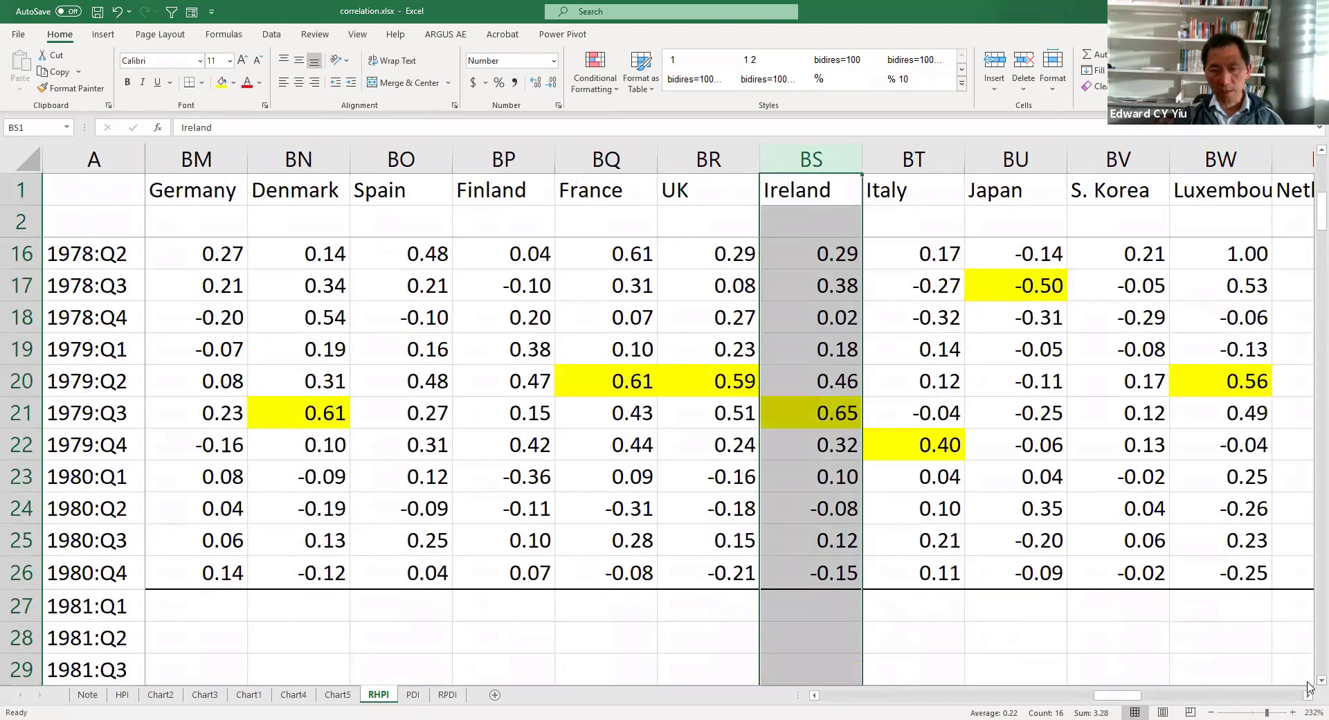
pyautogui.click(846, 381)
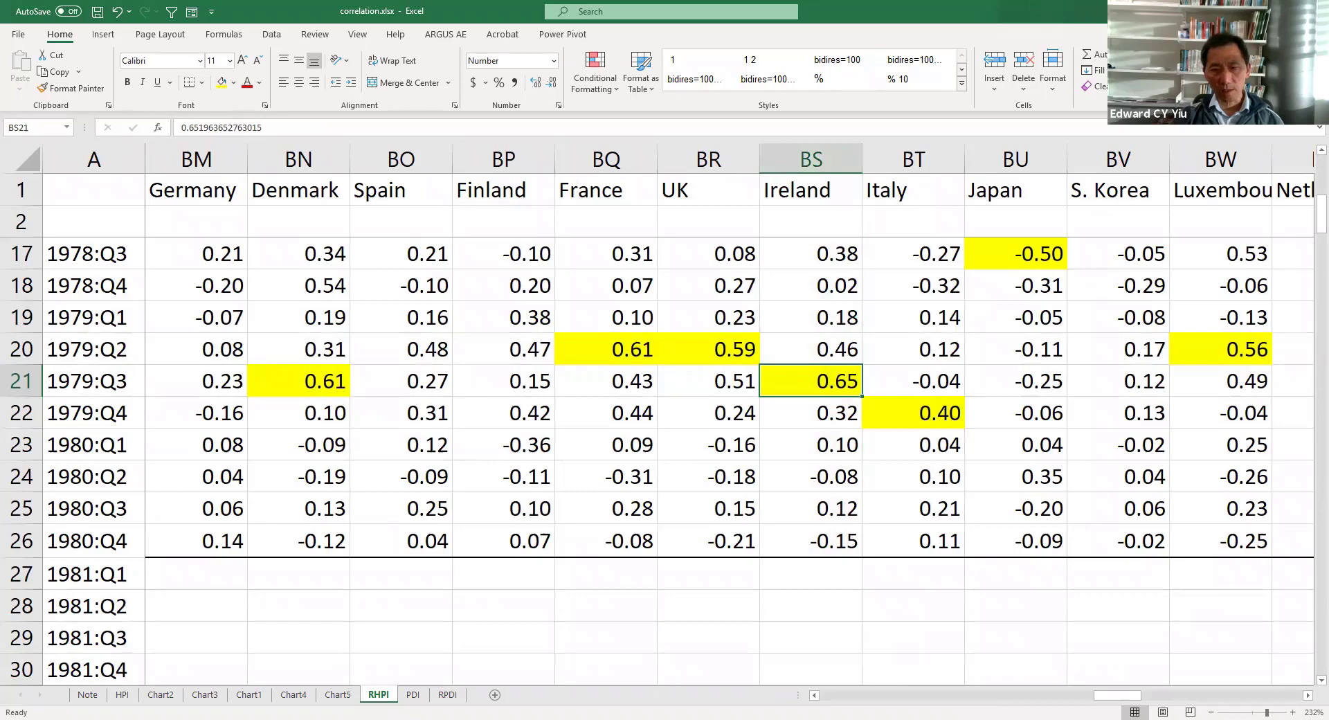
pyautogui.hscroll(-4, 459, 501)
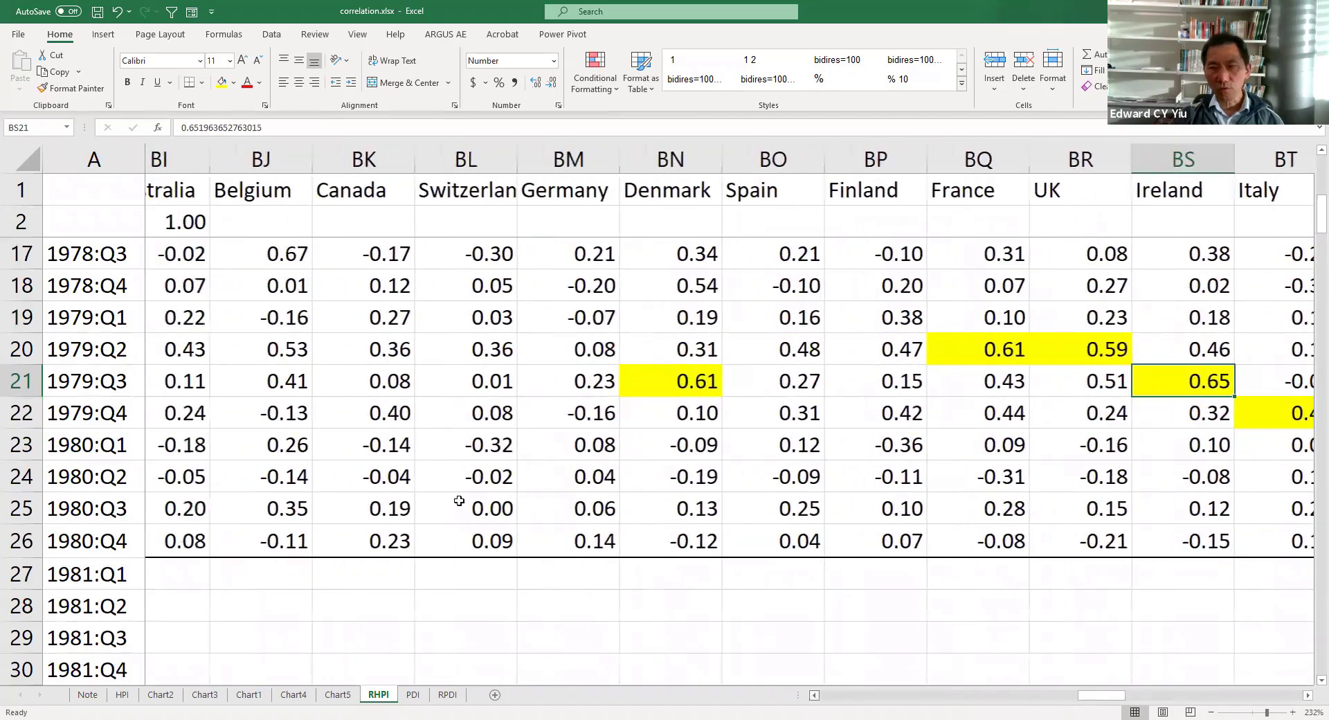
pyautogui.hscroll(-2, 459, 500)
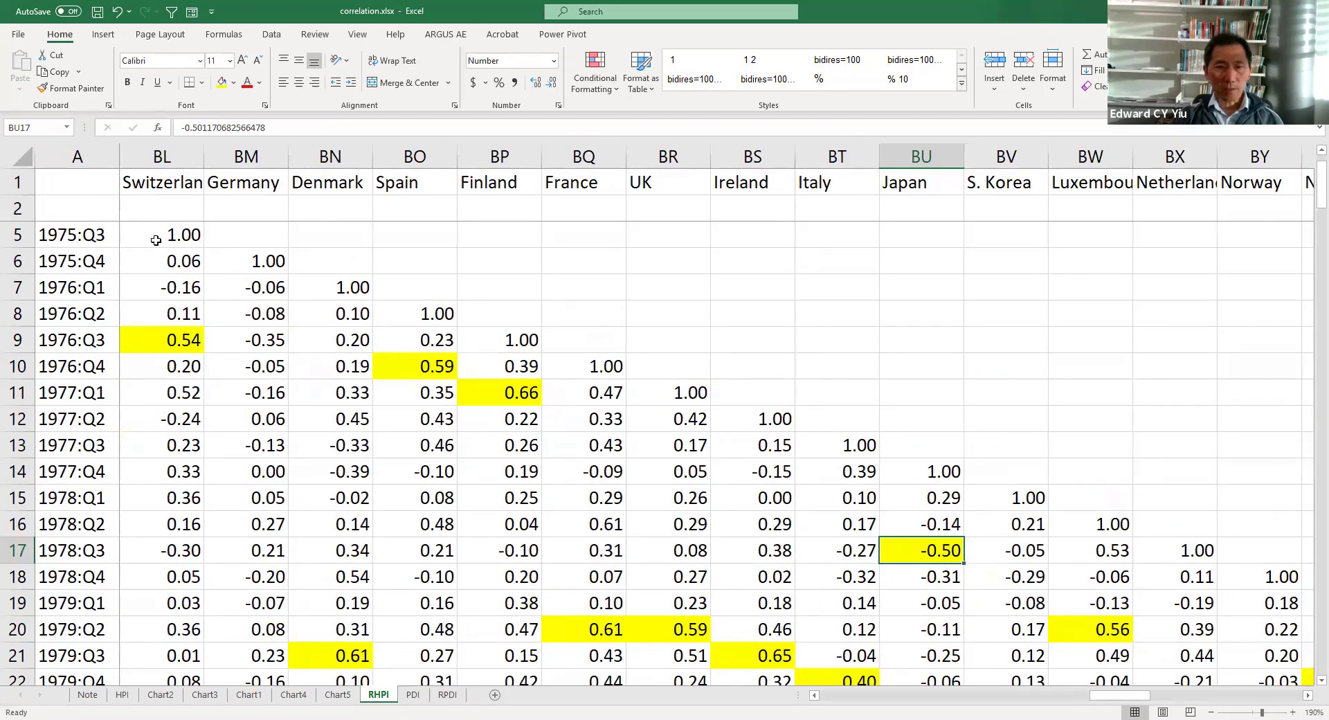